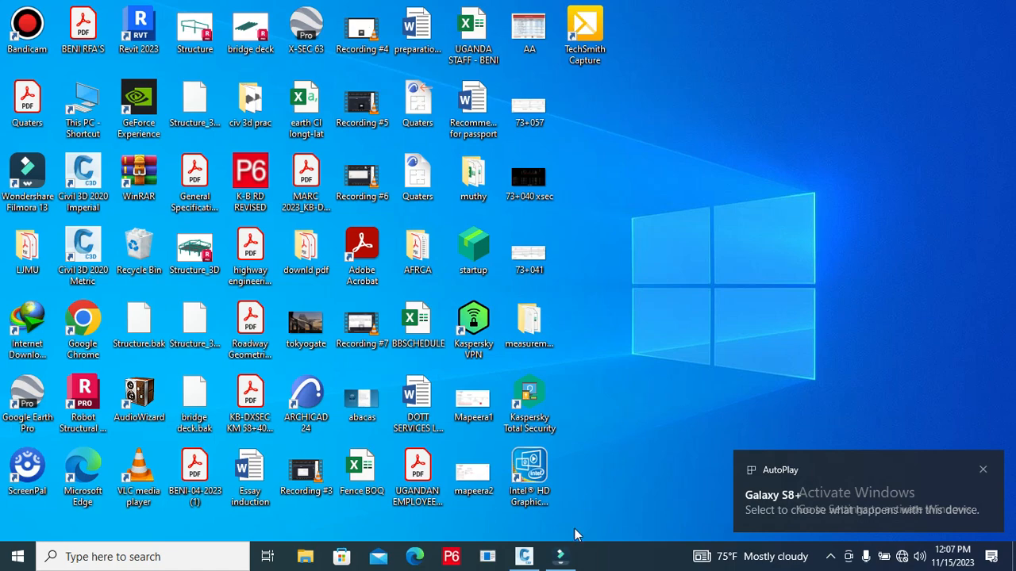
Switch to Civil 3D and start a new blank drawing from the start page
click(561, 556)
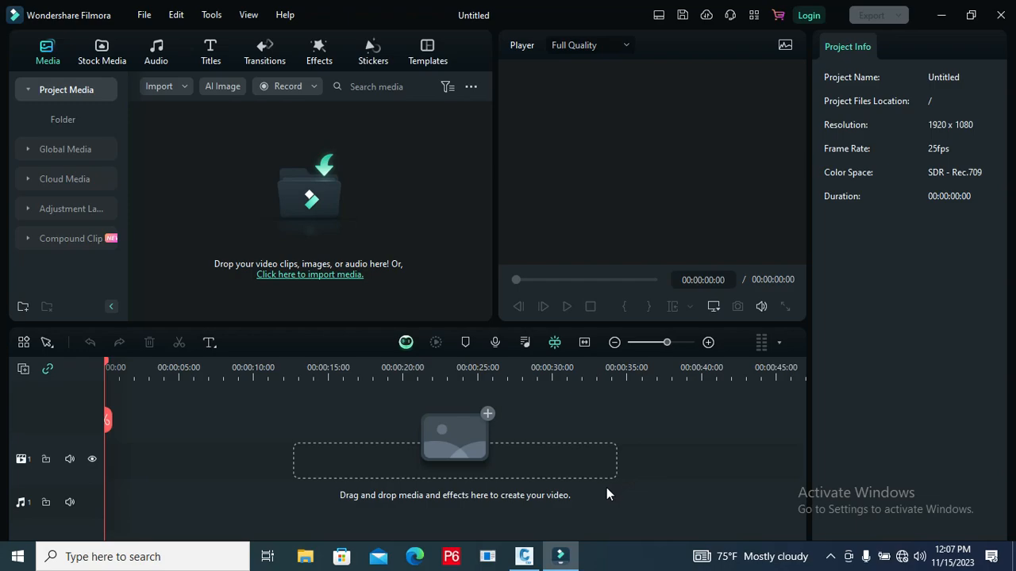
click(524, 556)
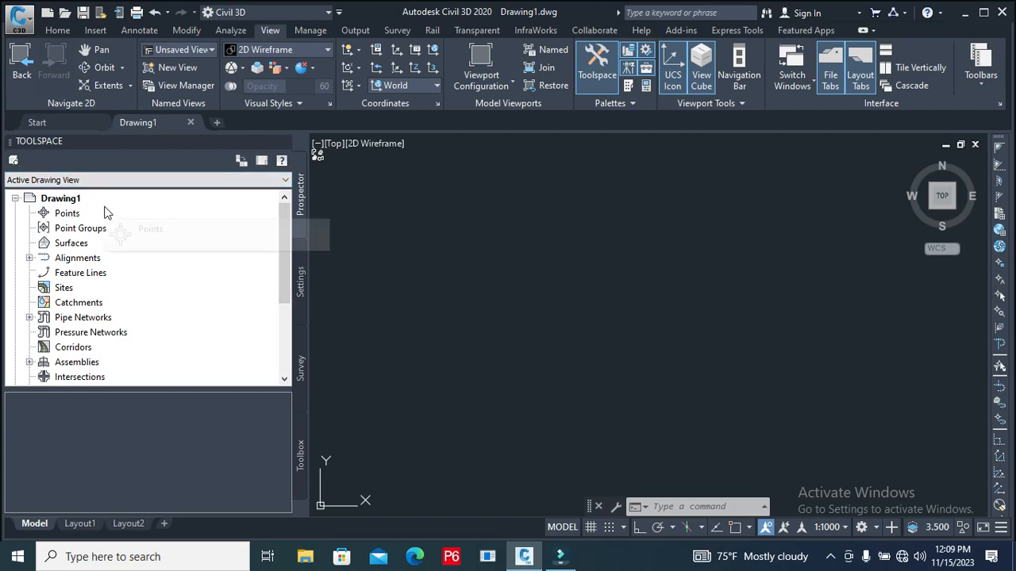
click(67, 123)
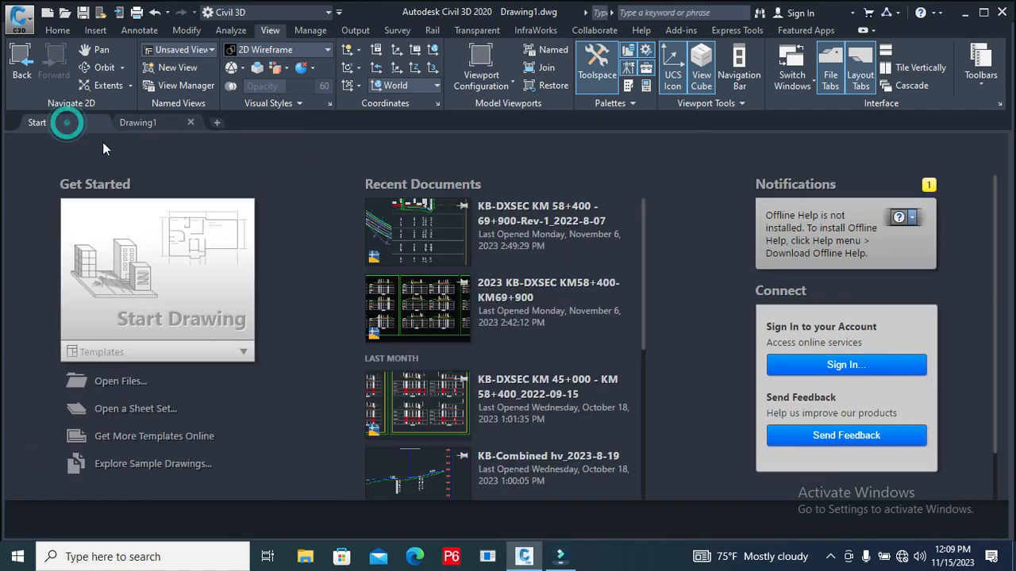
click(179, 283)
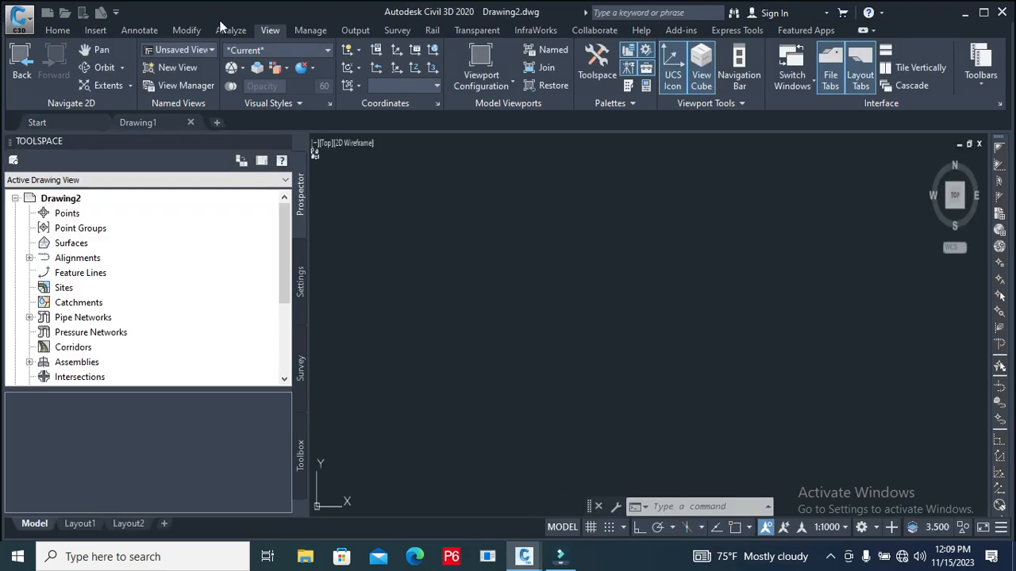
Begin saving the new drawing under another name and browse to Local Disk (F:)
click(21, 23)
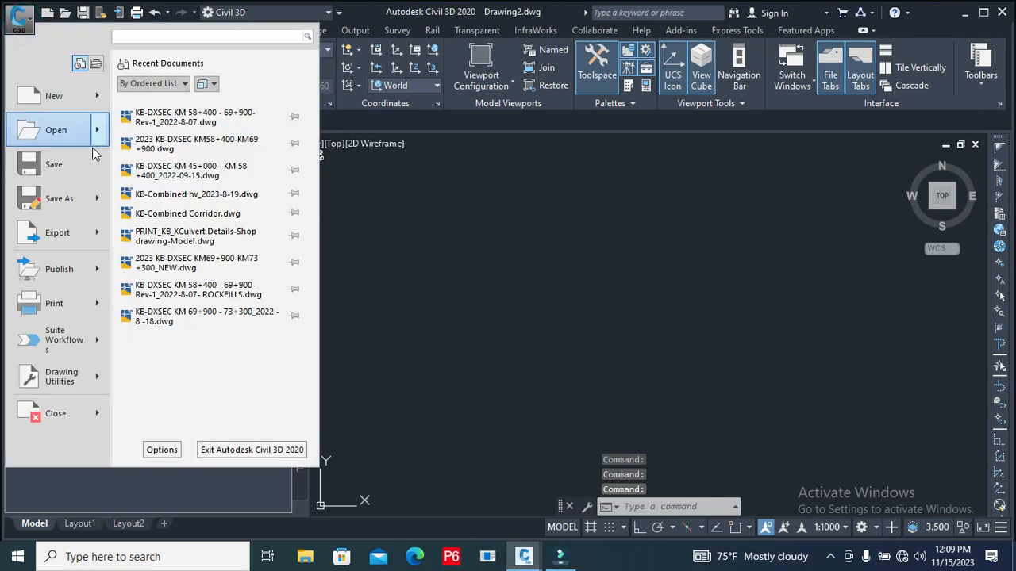
click(55, 199)
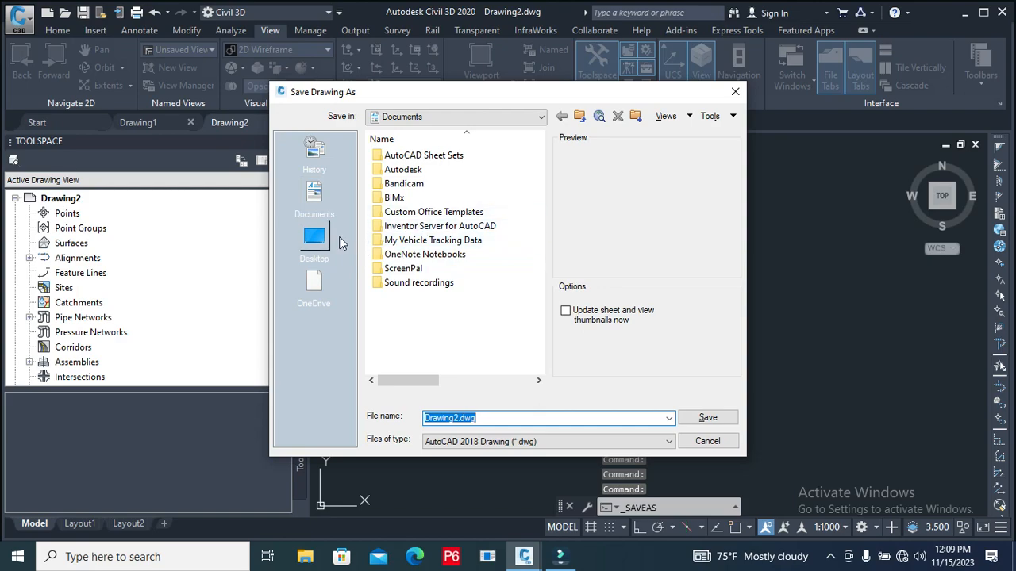
click(452, 115)
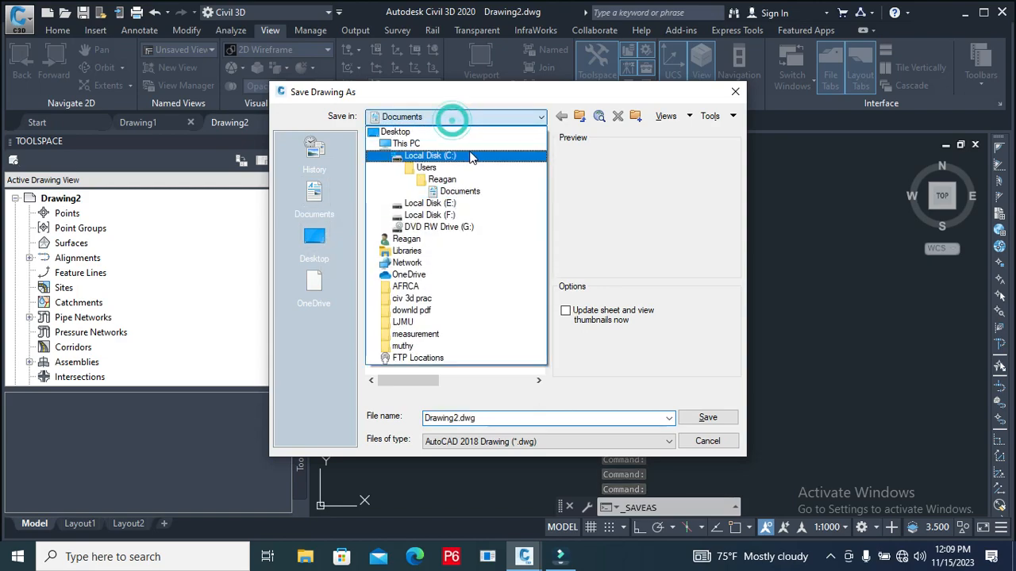
click(444, 215)
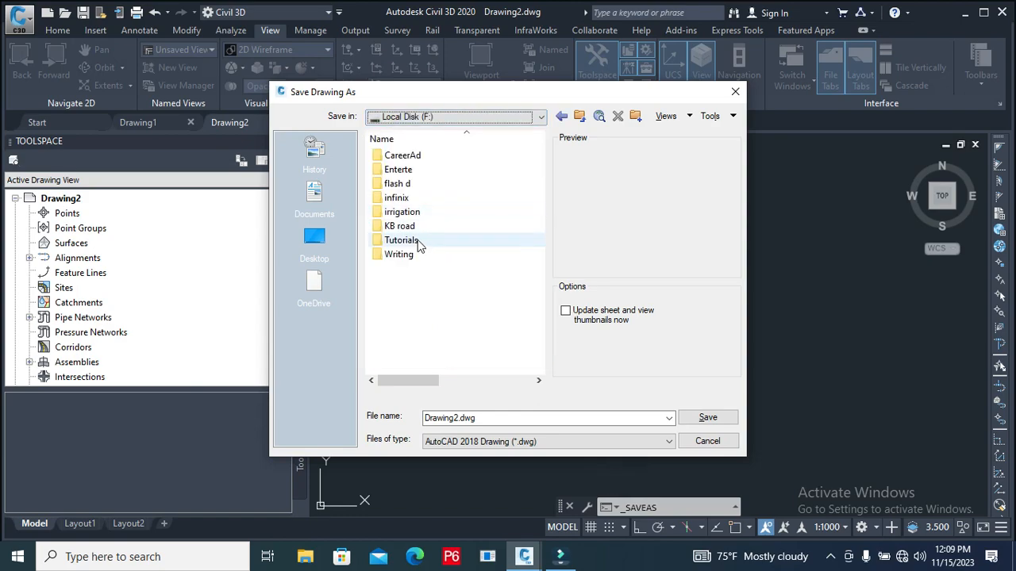
Create a folder named "Tutorial for HWdesign" on Local Disk (F:) and open it as the save location
right_click(407, 274)
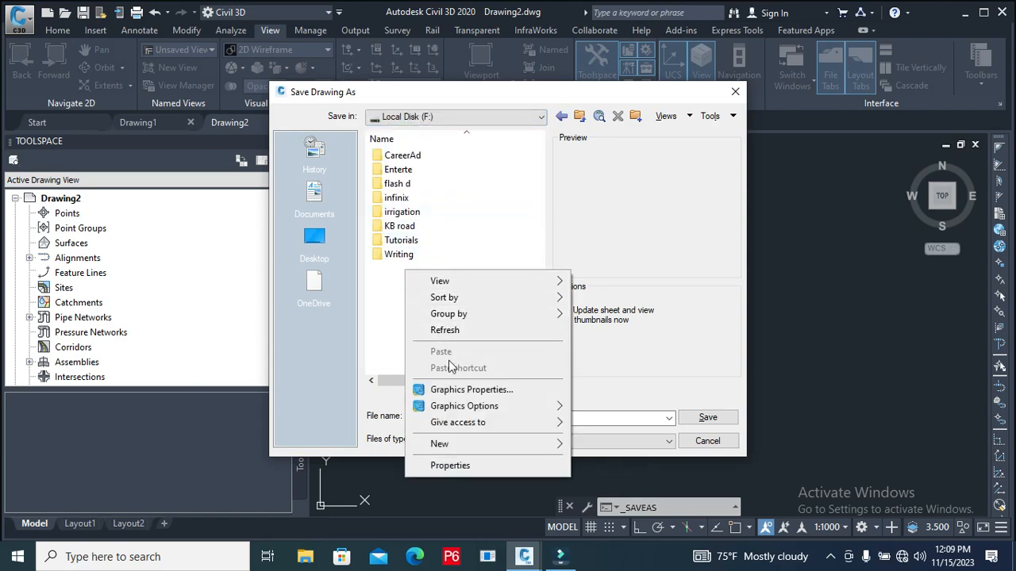
click(544, 443)
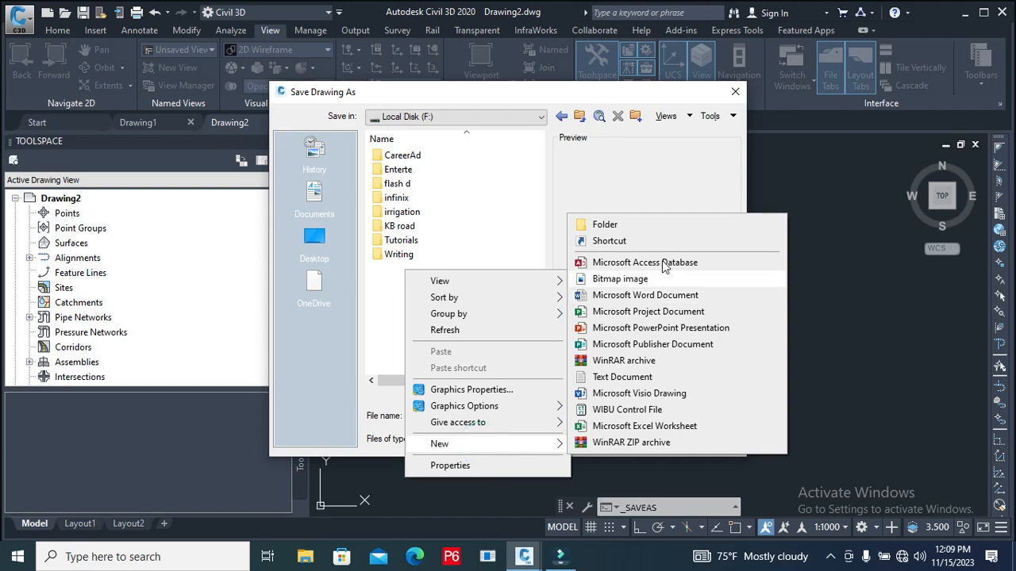
click(655, 231)
text(Y)
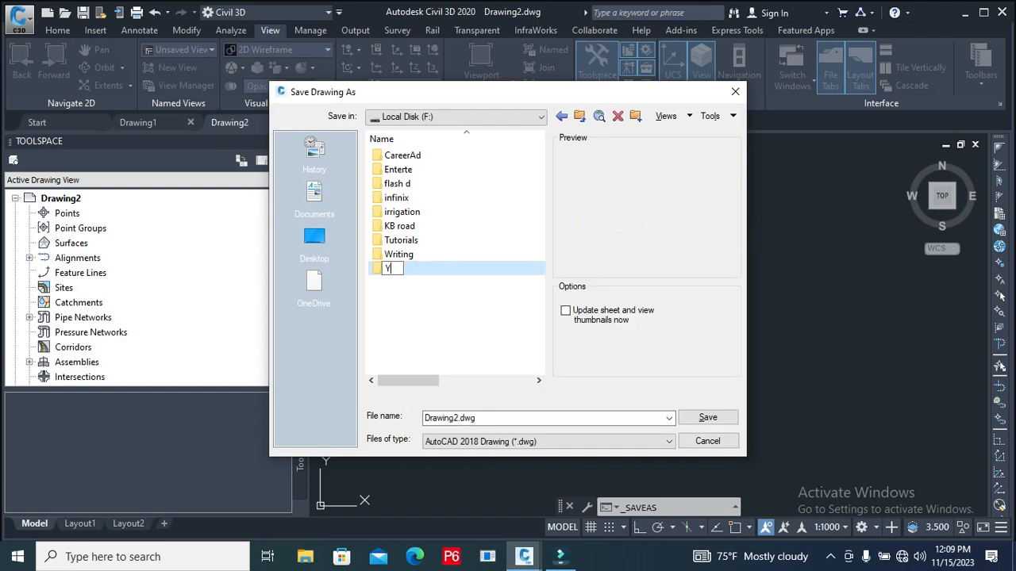
text(outub)
key(BackSpace)
key(BackSpace)
key(BackSpace)
key(BackSpace)
key(BackSpace)
key(BackSpace)
text(Tutorial for)
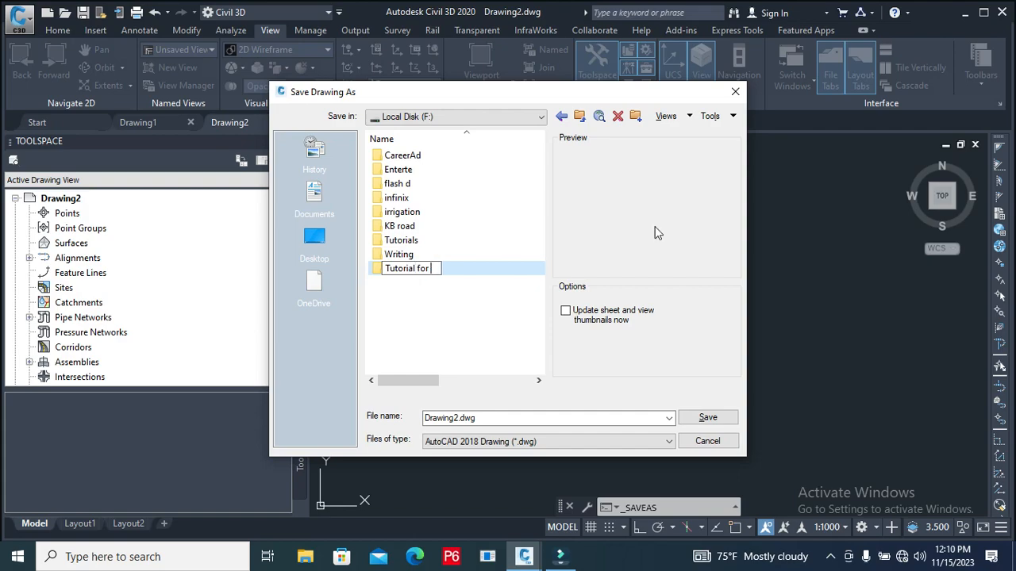
text( HW)
text(design)
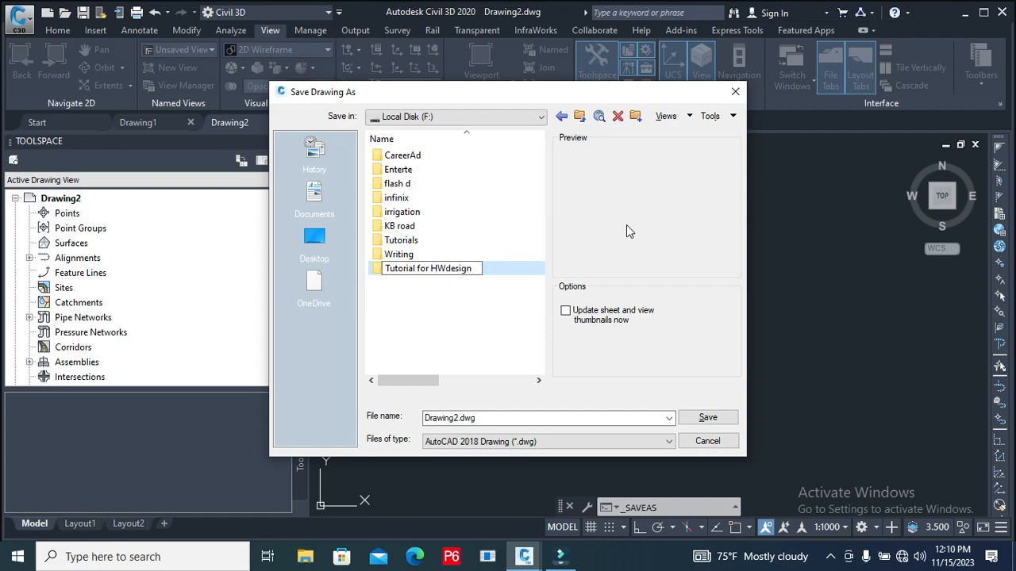
click(431, 335)
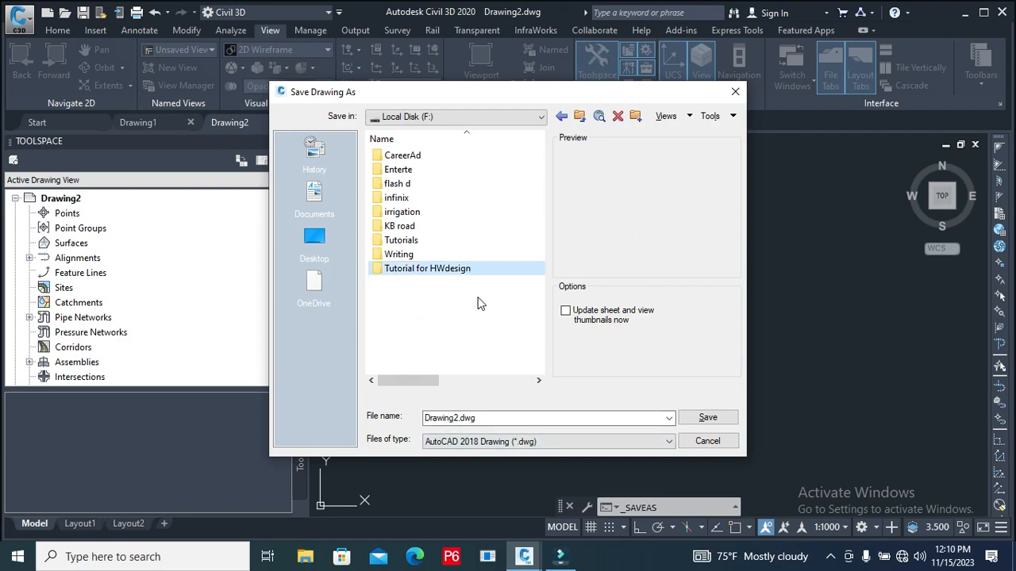
double_click(456, 270)
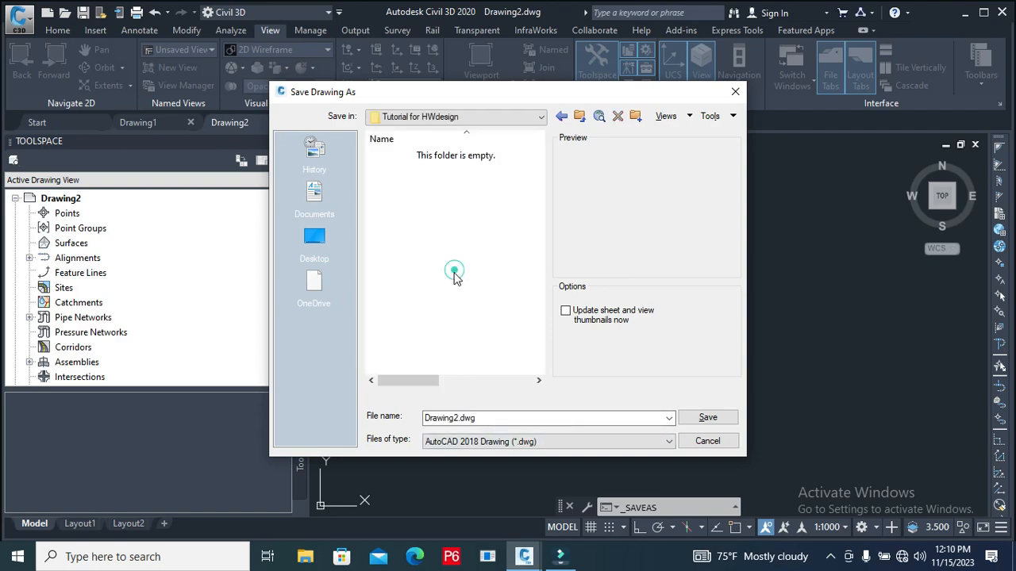
Name the drawing DesignTUT.dwg and save it in the open folder
double_click(459, 418)
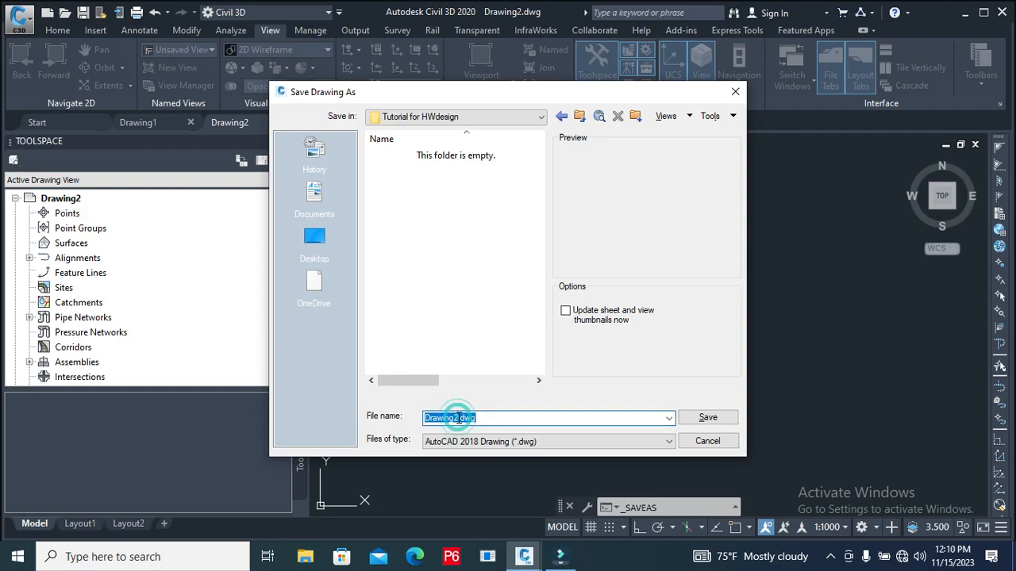
click(459, 418)
key(BackSpace)
key(BackSpace)
key(BackSpace)
key(BackSpace)
key(BackSpace)
key(BackSpace)
key(BackSpace)
key(BackSpace)
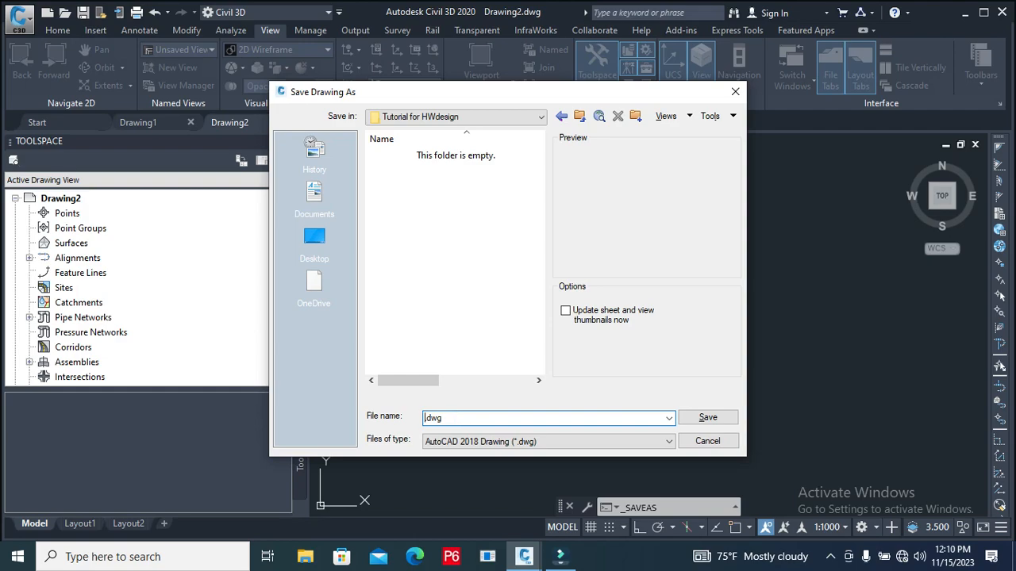
text(Des)
text(ignTUT)
click(707, 418)
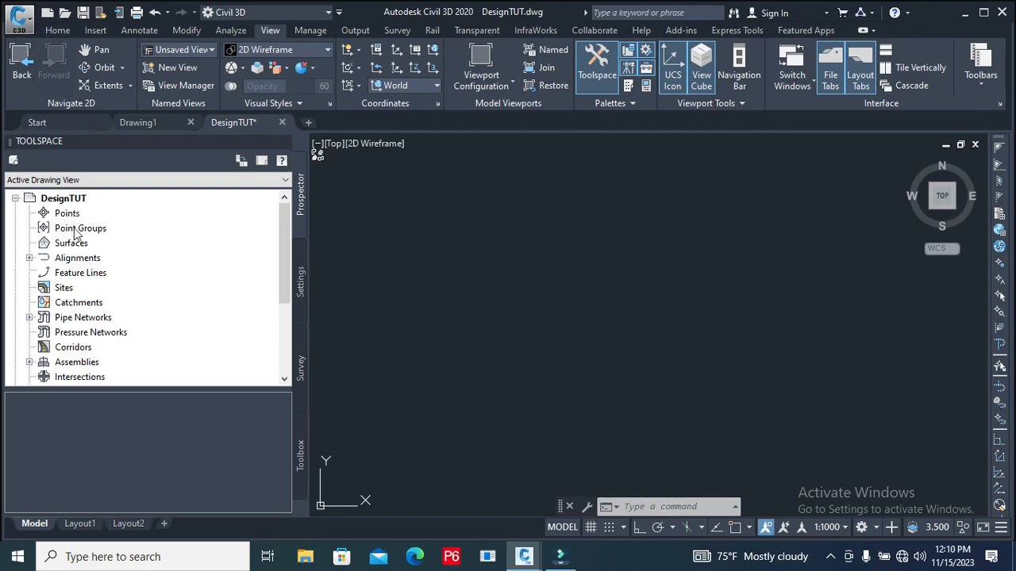
Open the point creation tools for the drawing's Points collection and start the Import Points command
click(68, 213)
right_click(69, 214)
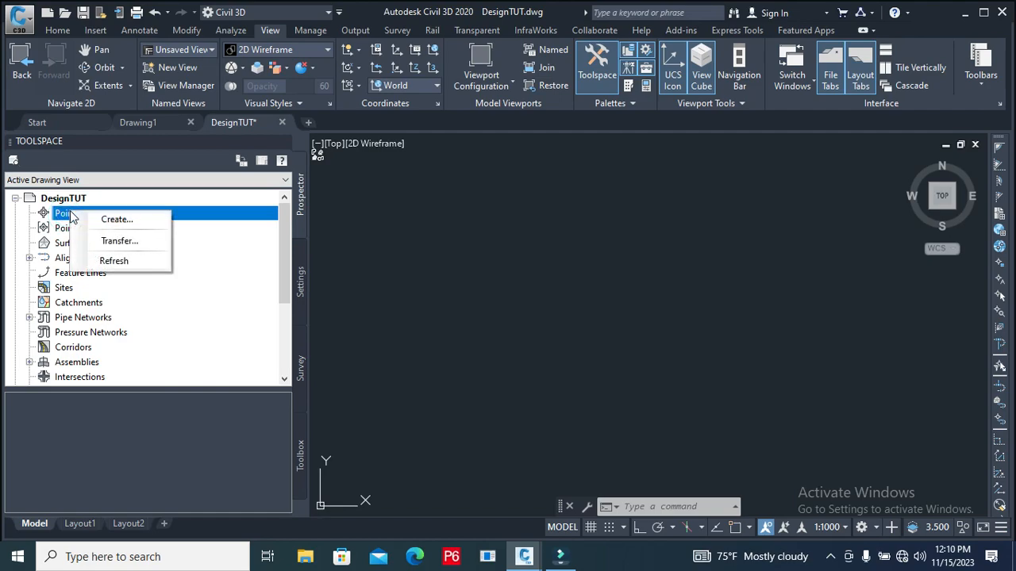
click(99, 221)
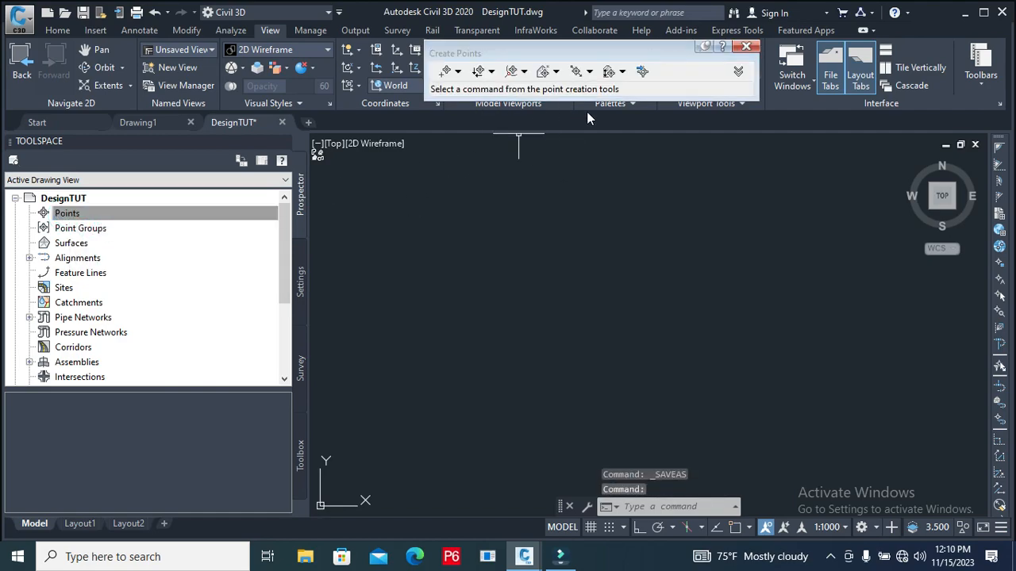
click(643, 72)
click(666, 95)
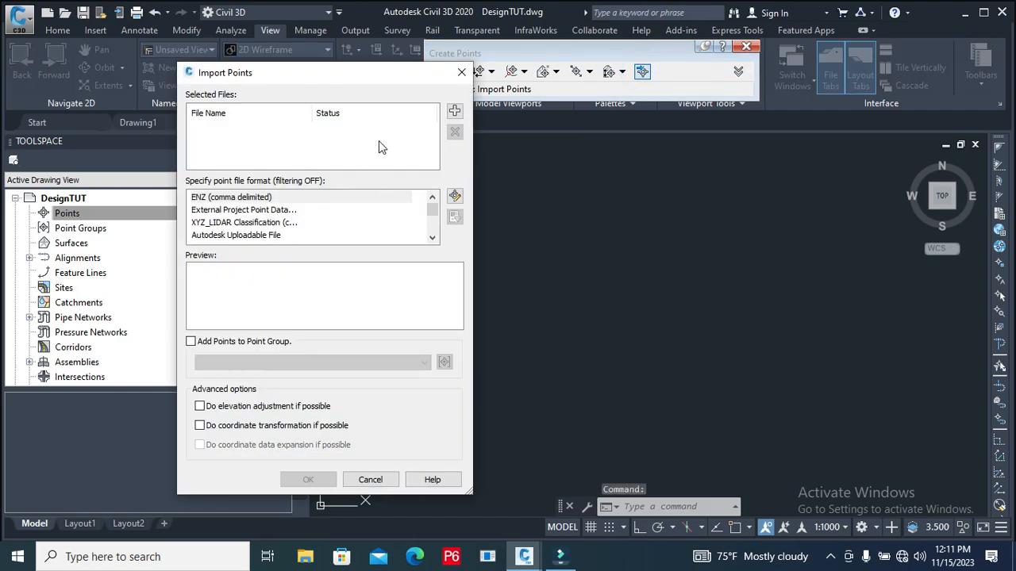
Start adding a point source file and browse to the TUTORIALS folder inside Tutorials on Local Disk (F:)
click(454, 112)
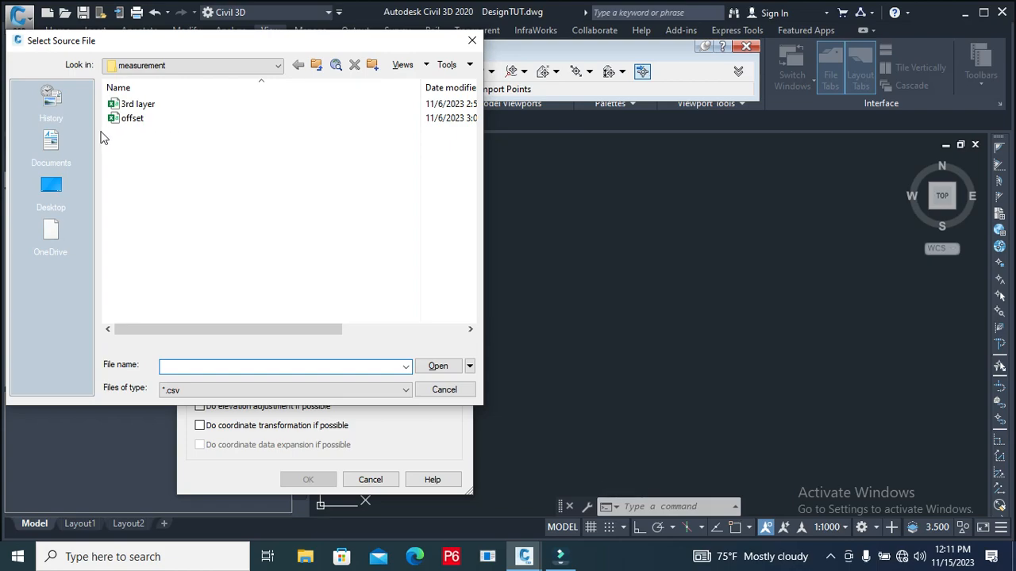
click(241, 64)
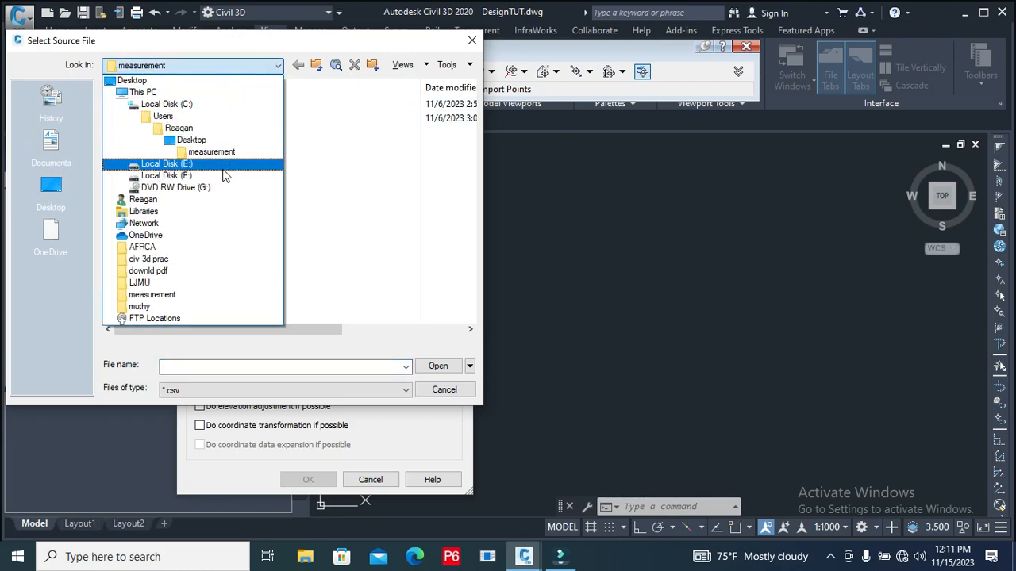
click(206, 175)
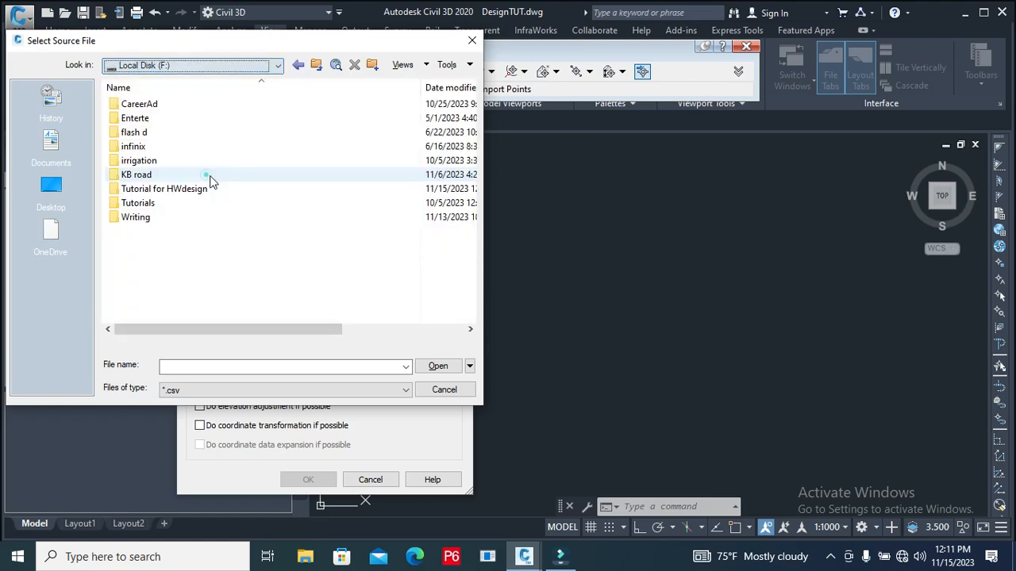
double_click(173, 204)
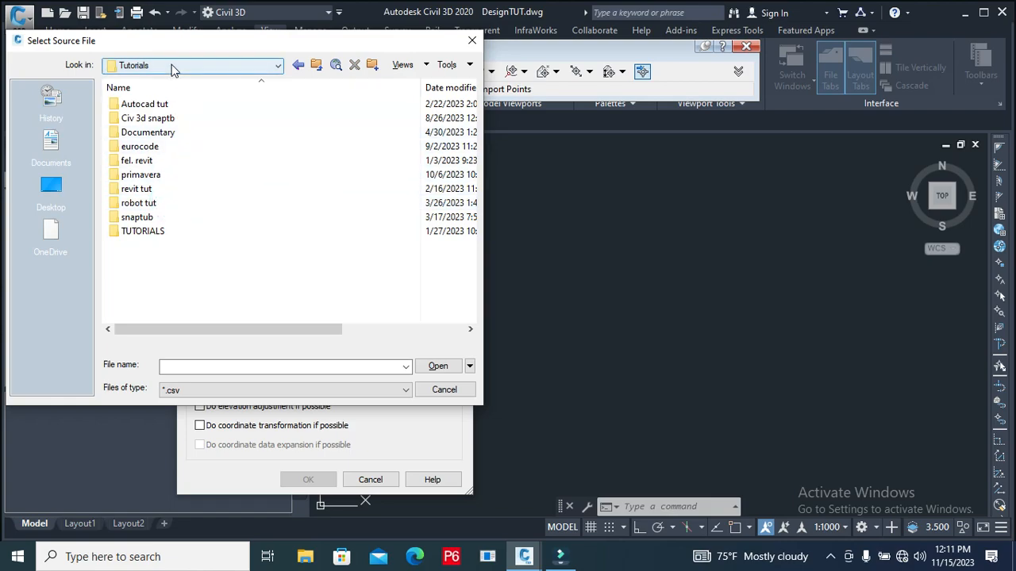
click(143, 231)
double_click(143, 231)
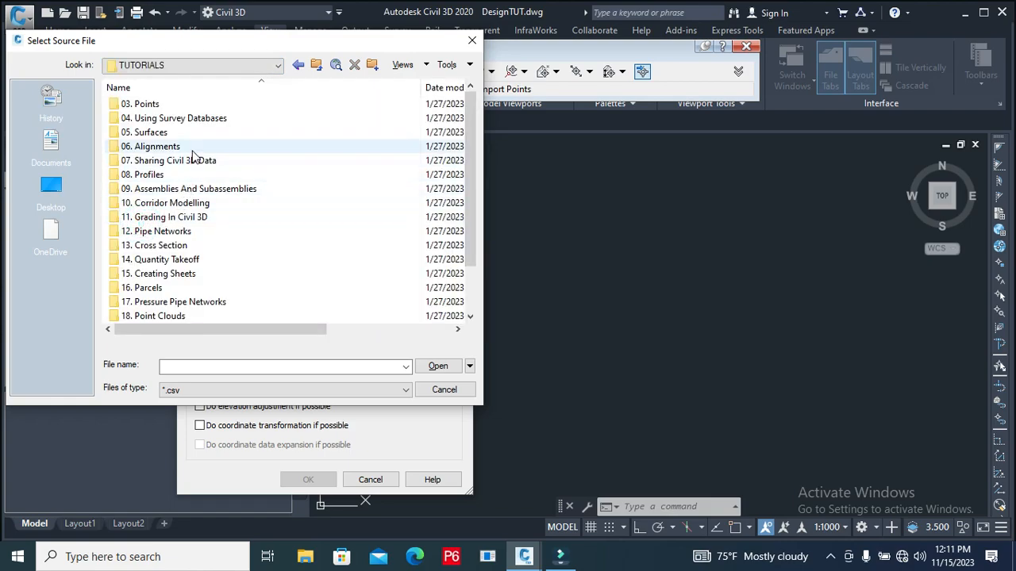
click(177, 102)
double_click(177, 103)
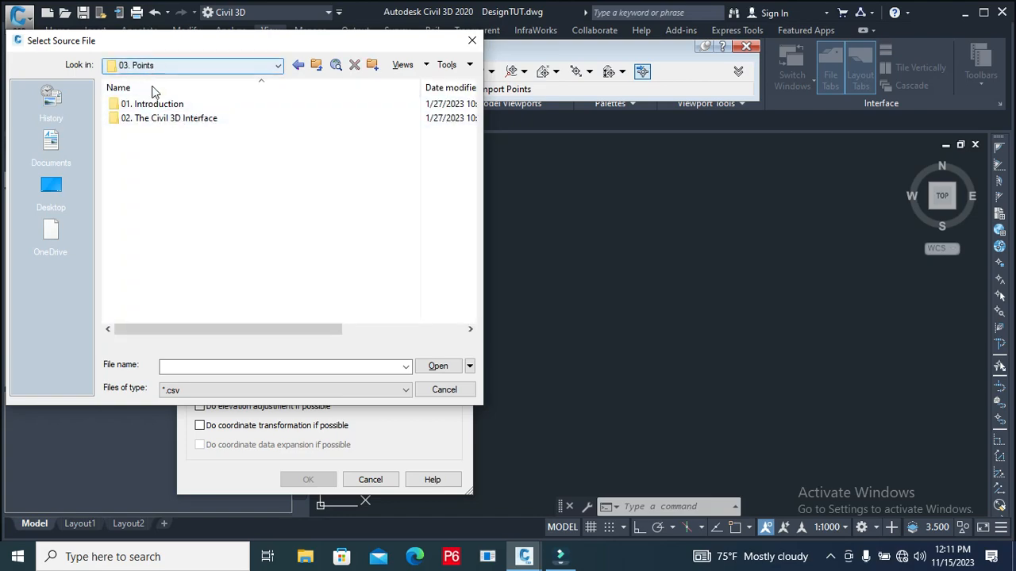
click(182, 66)
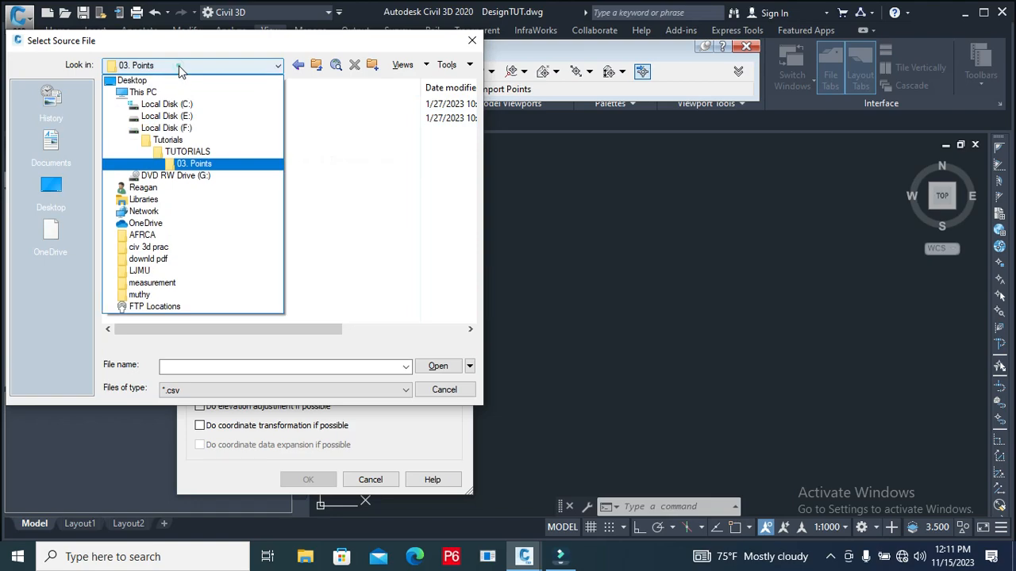
click(185, 152)
Add the Points-EG file from Working Files, Learning AutoCAD Civil 3D (Infinite Skills), Survey to the import, and look through its preview
scroll(238, 206, down, 2)
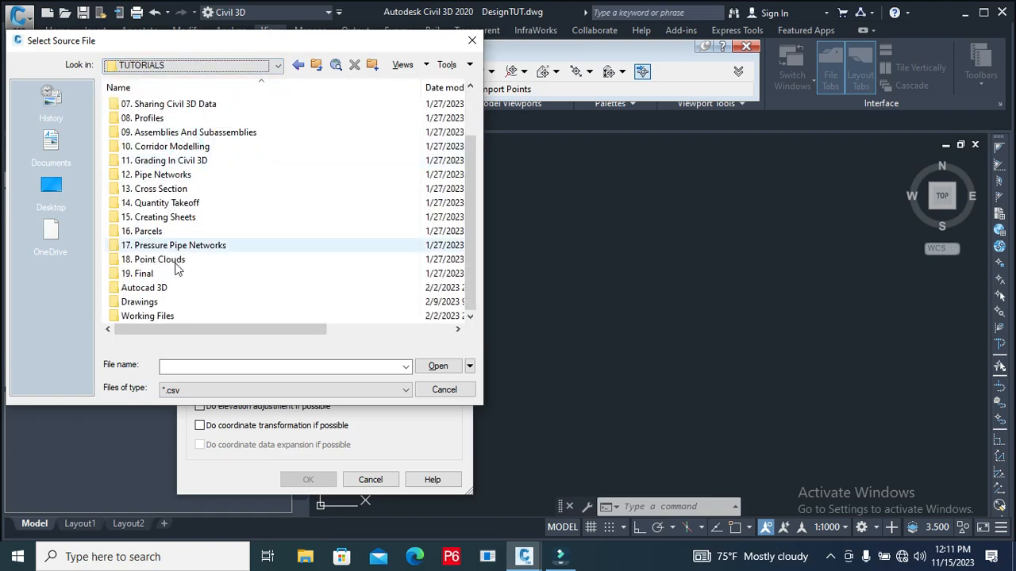
double_click(156, 315)
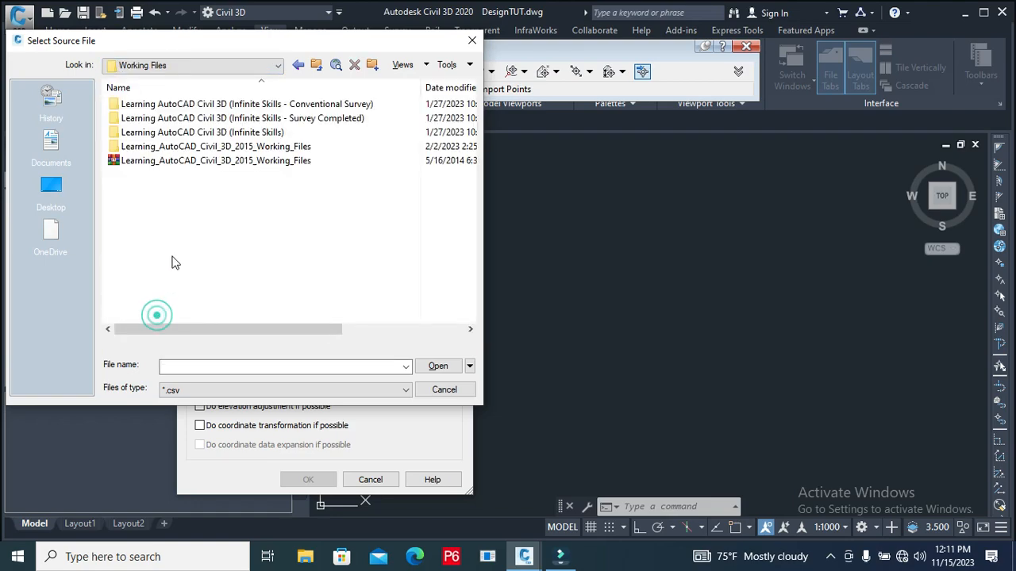
click(220, 135)
double_click(220, 133)
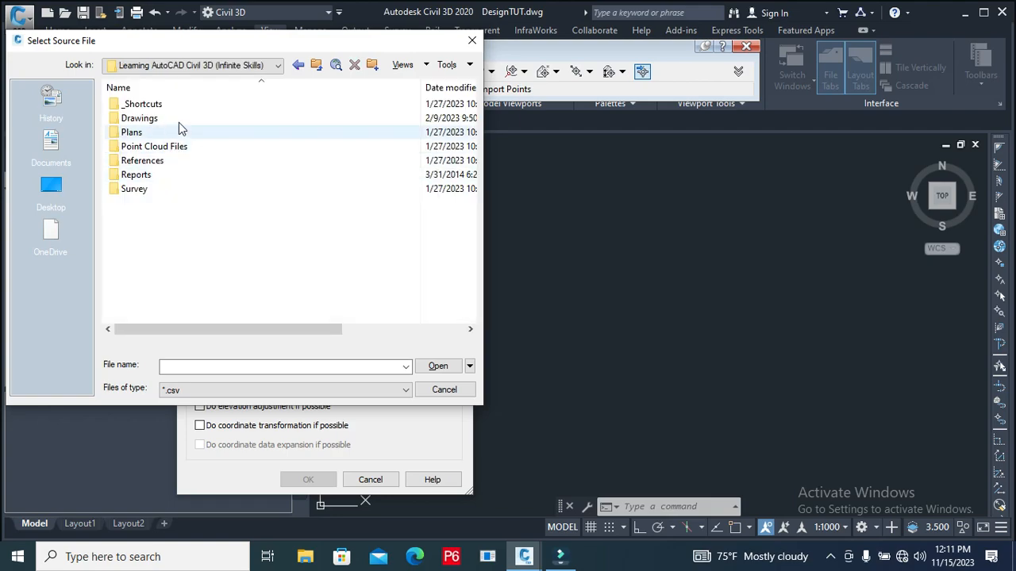
double_click(134, 189)
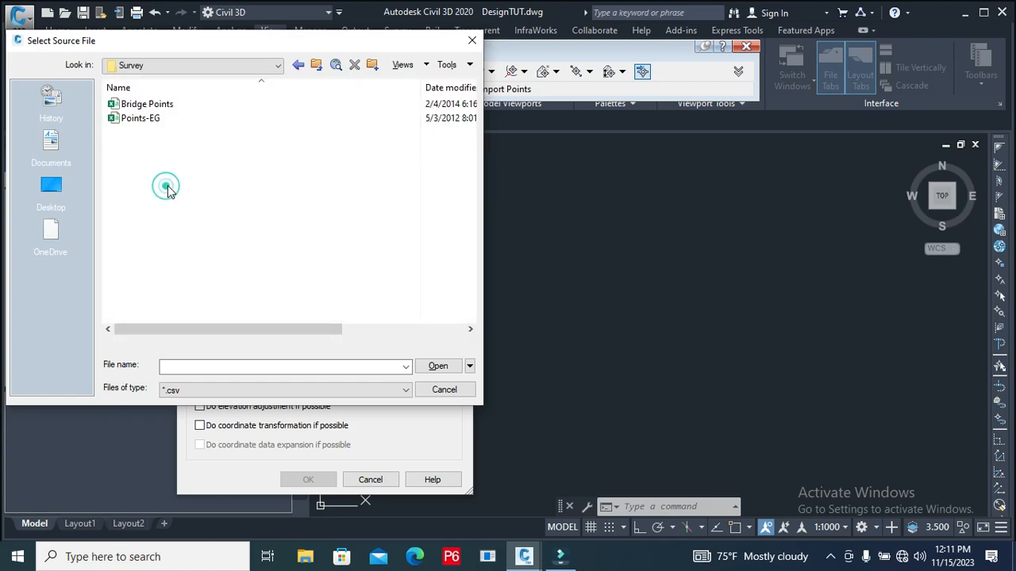
click(171, 117)
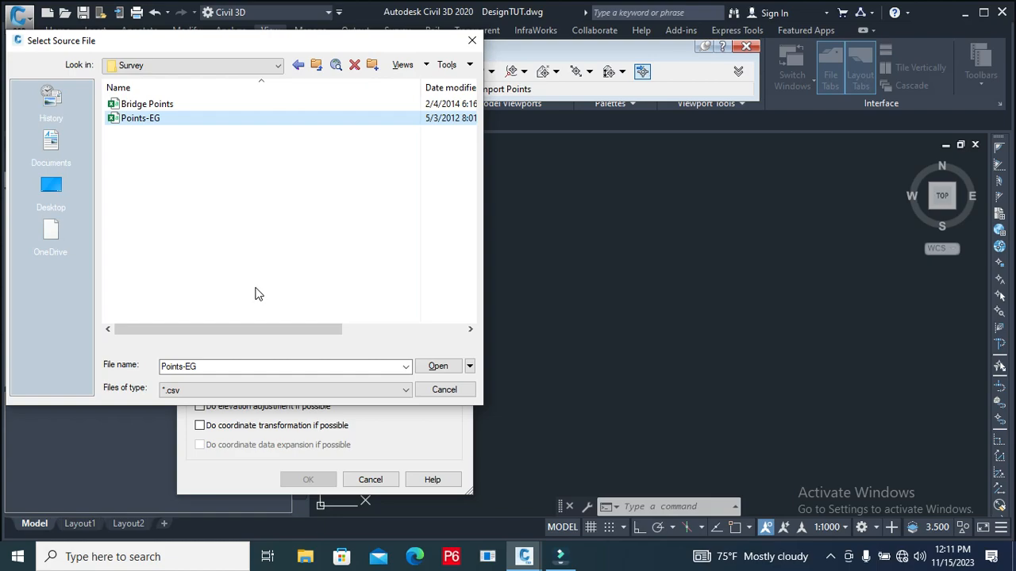
click(439, 366)
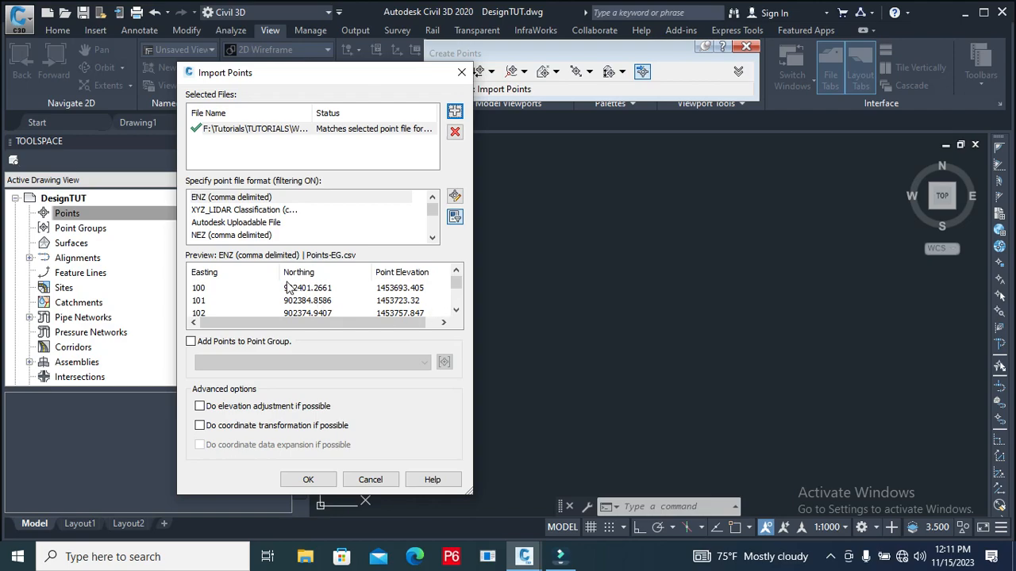
scroll(224, 300, down, 1)
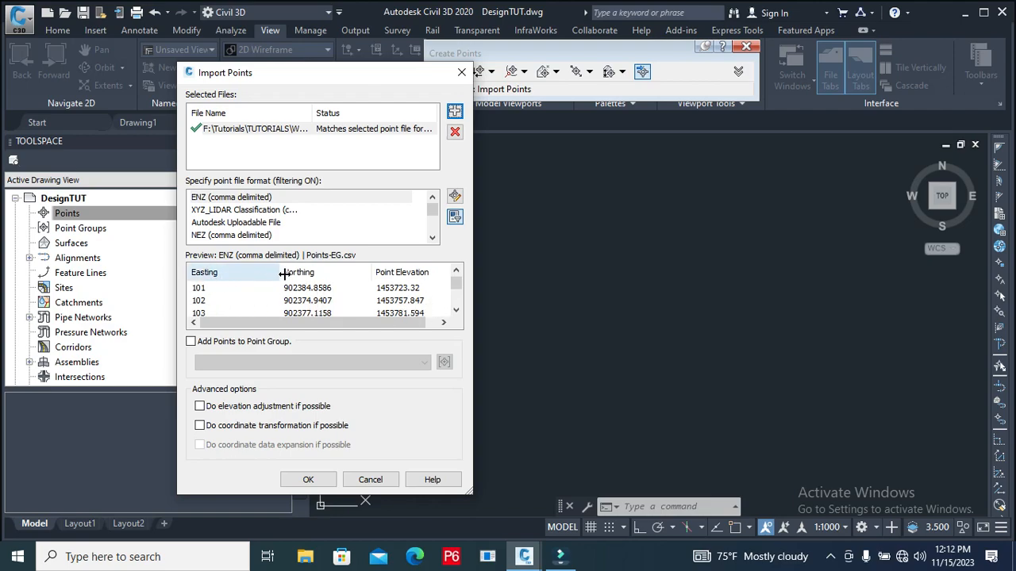
Set the point file format to PENZ (comma delimited) and check its columns in the Points-EG preview
drag(404, 323, 351, 324)
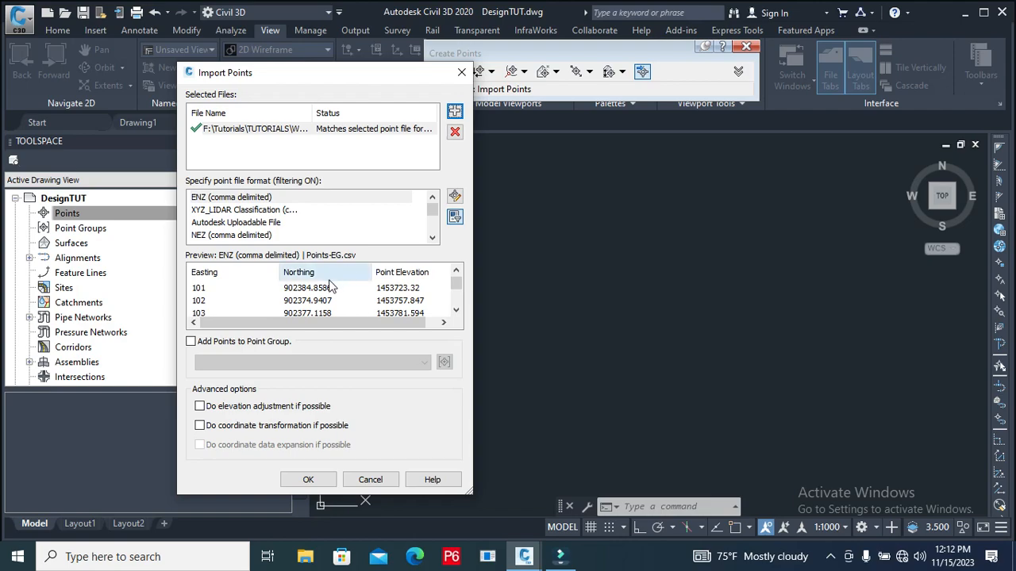
scroll(278, 221, down, 1)
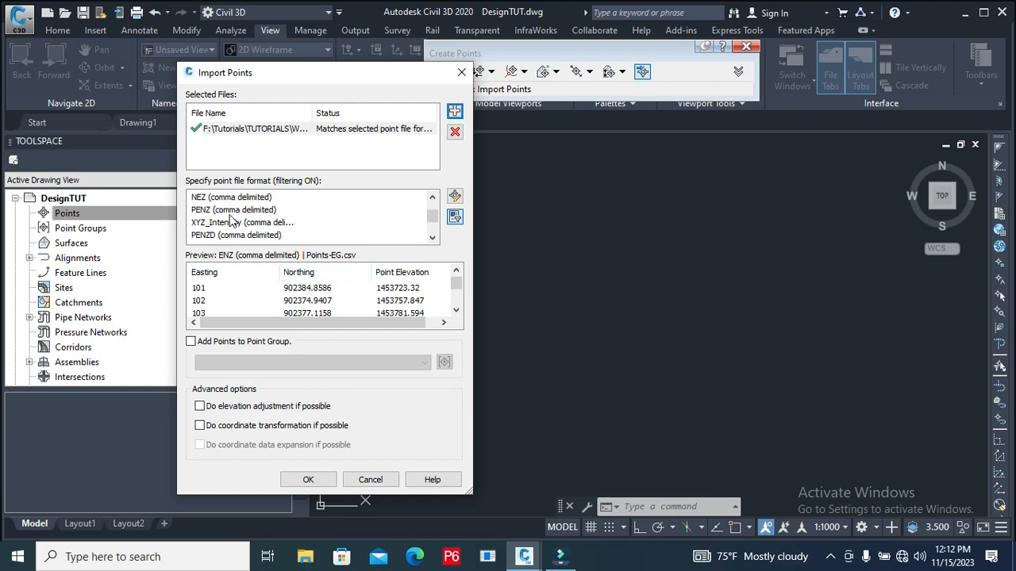
scroll(226, 220, down, 1)
scroll(238, 222, up, 1)
scroll(238, 216, down, 2)
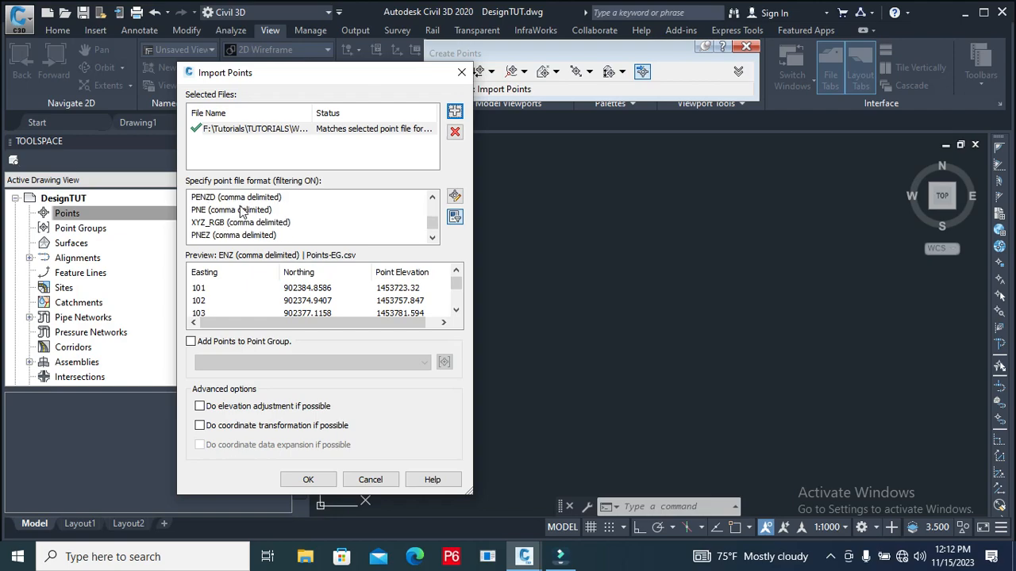
scroll(242, 216, up, 2)
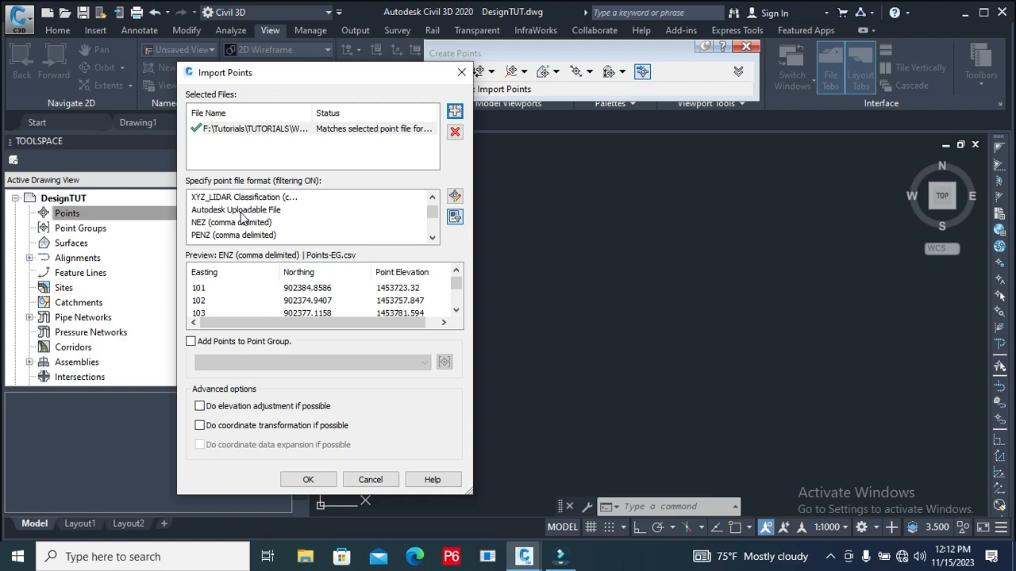
scroll(242, 219, up, 1)
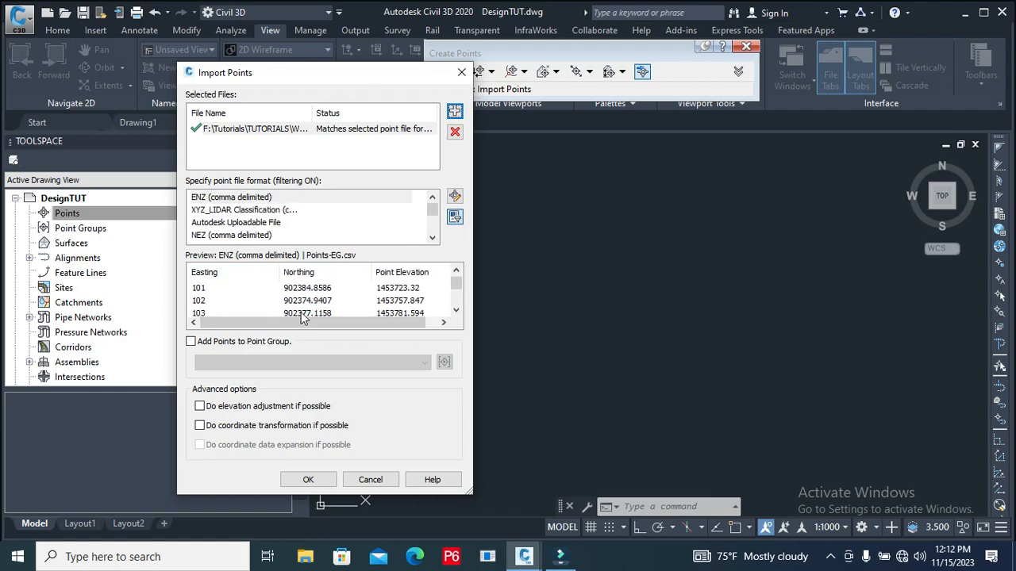
scroll(229, 216, down, 2)
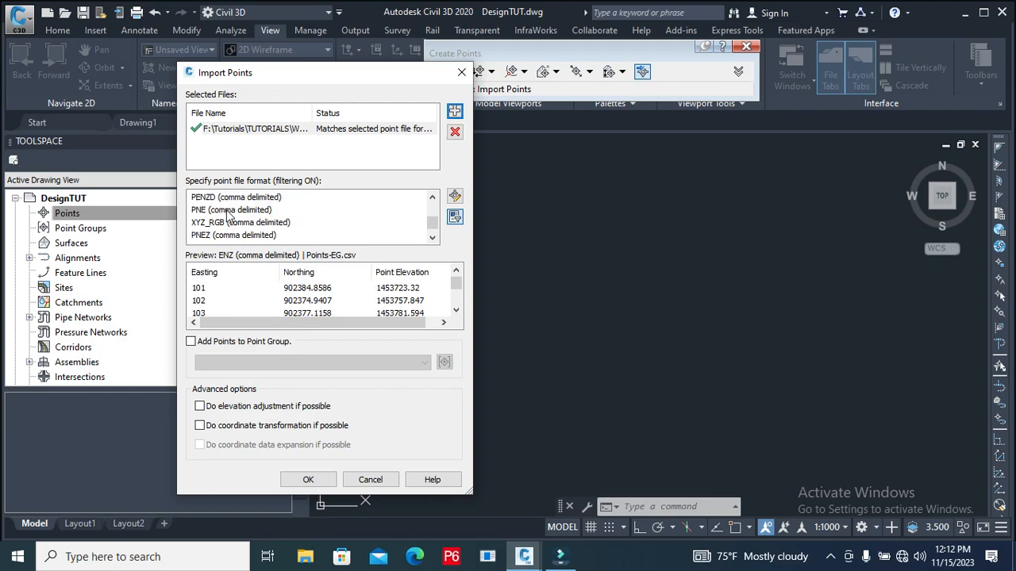
scroll(229, 214, up, 1)
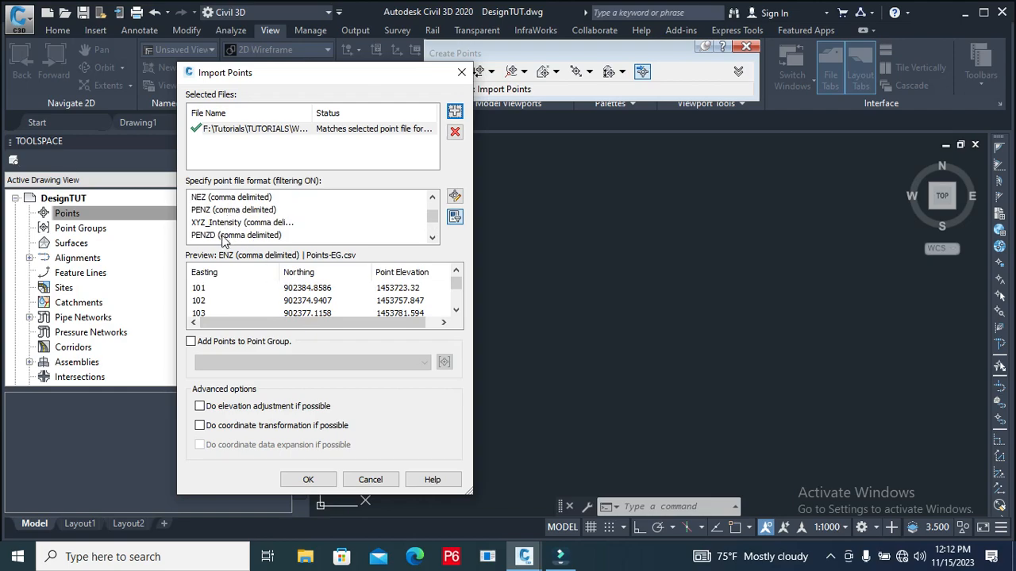
click(230, 210)
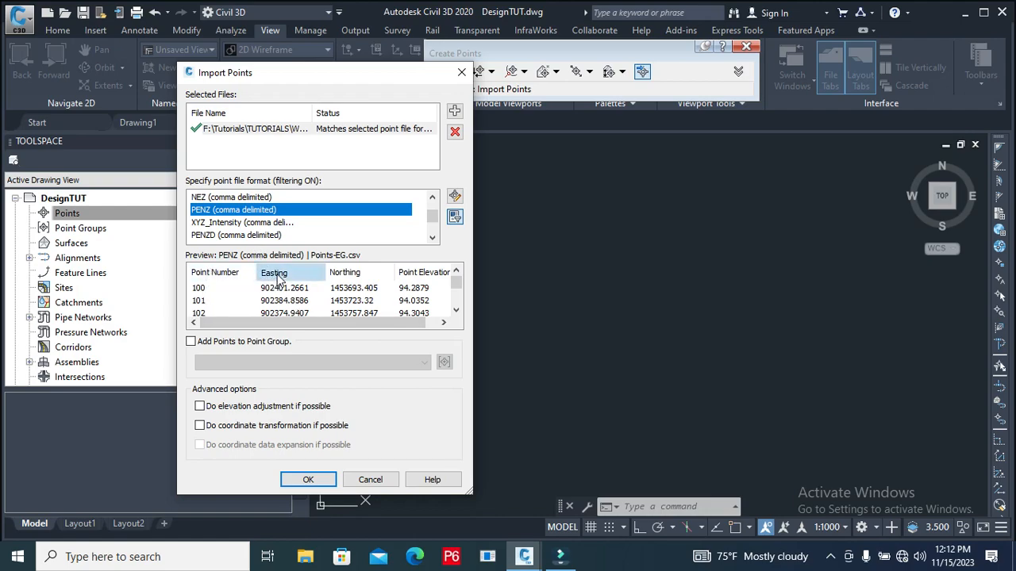
click(353, 272)
click(414, 273)
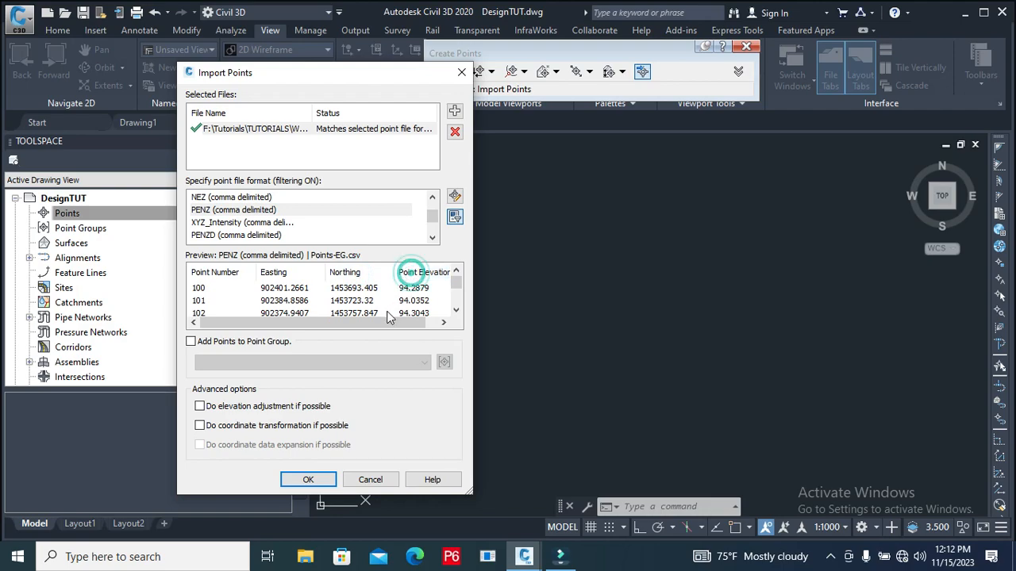
click(382, 320)
drag(382, 322, 367, 322)
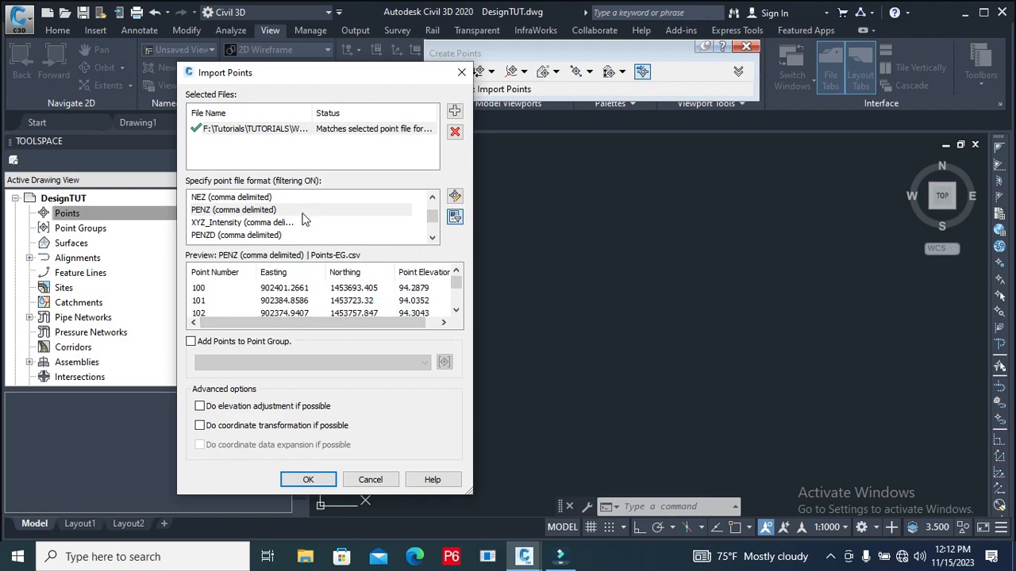
Set the point file format to PENZD (comma delimited) and look through the raw description column in the preview
scroll(304, 225, up, 1)
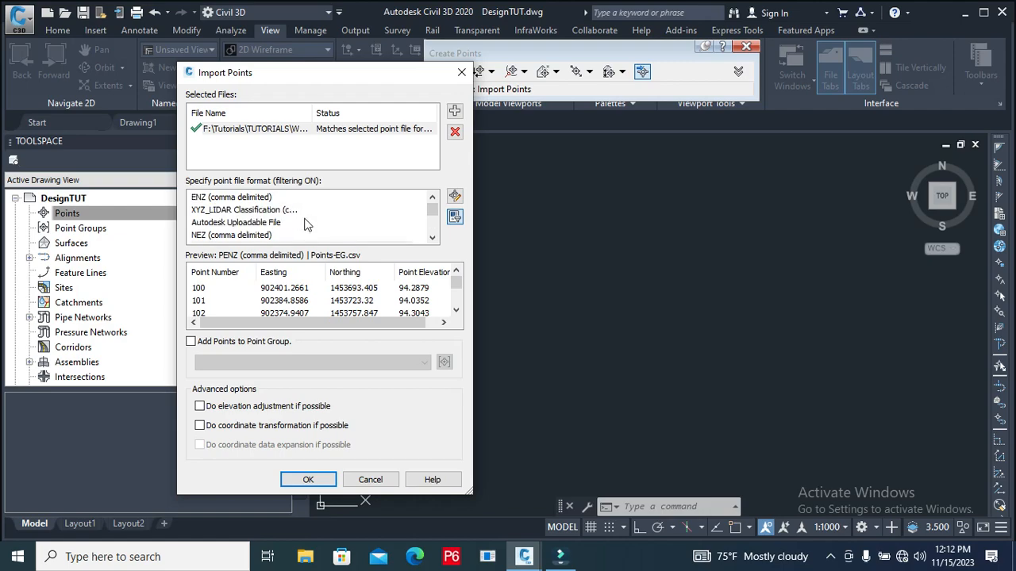
scroll(300, 218, down, 1)
scroll(290, 212, up, 1)
scroll(213, 224, down, 1)
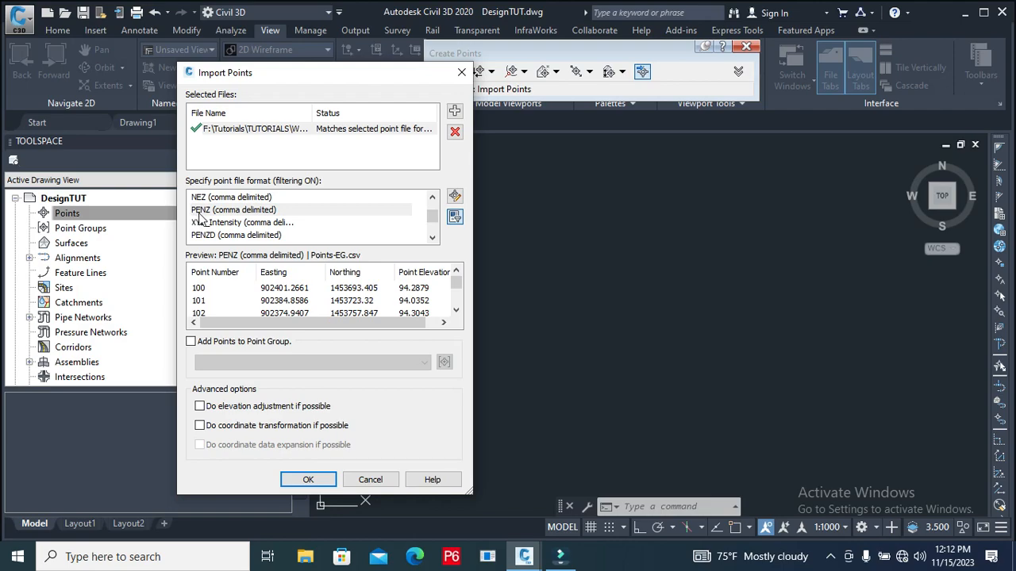
scroll(234, 222, down, 1)
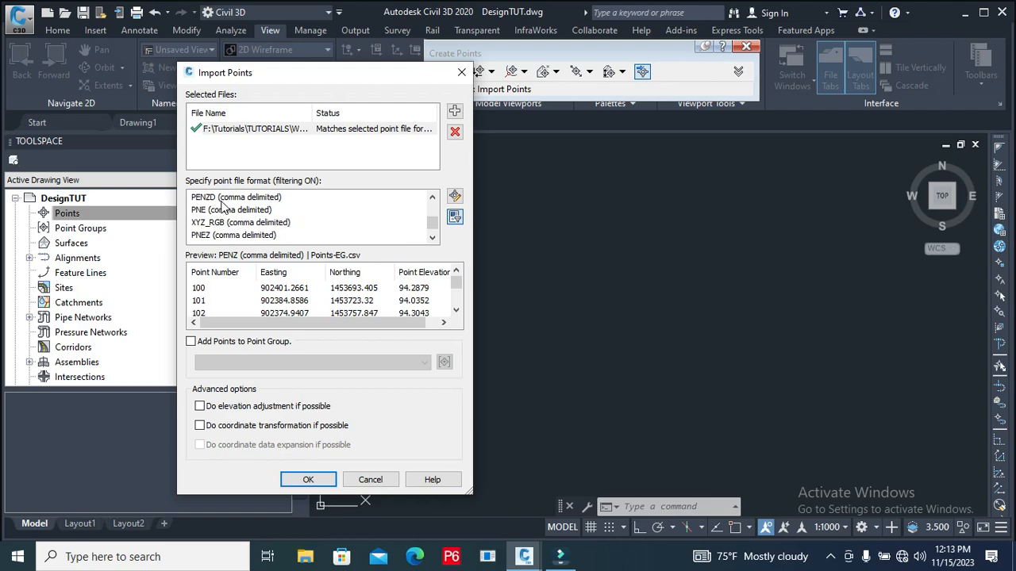
click(228, 199)
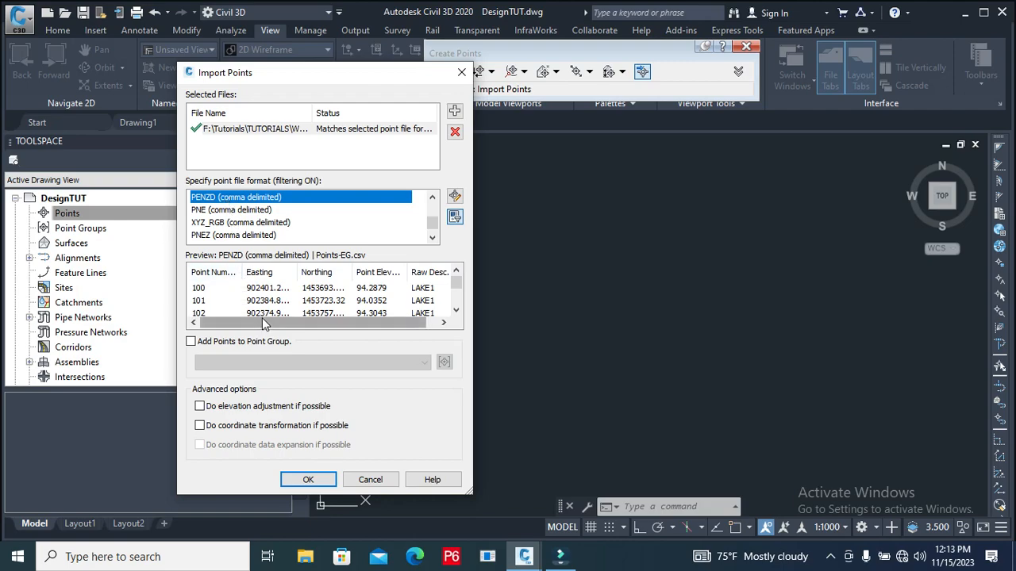
drag(262, 322, 302, 330)
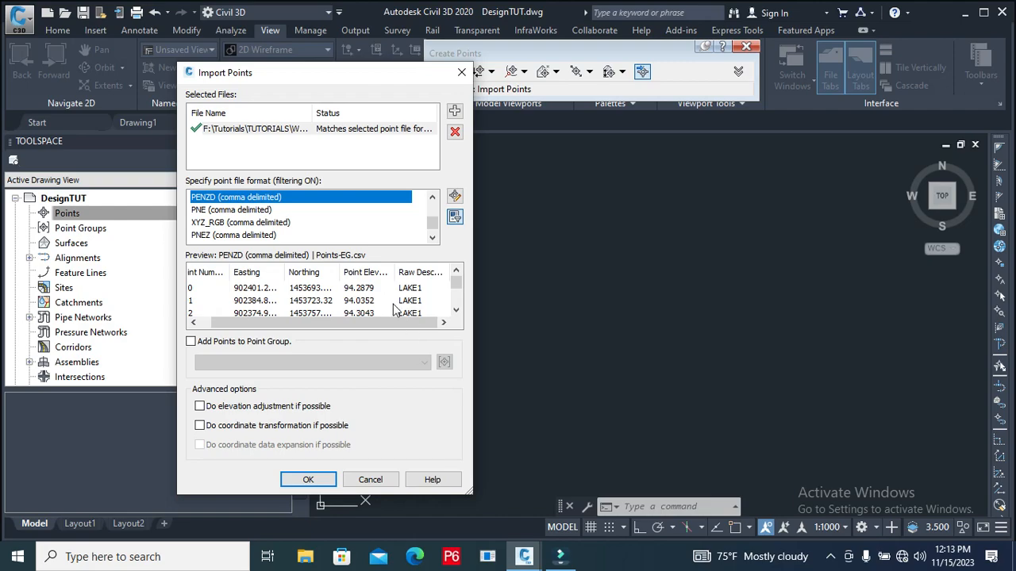
drag(368, 318, 400, 318)
scroll(401, 300, down, 3)
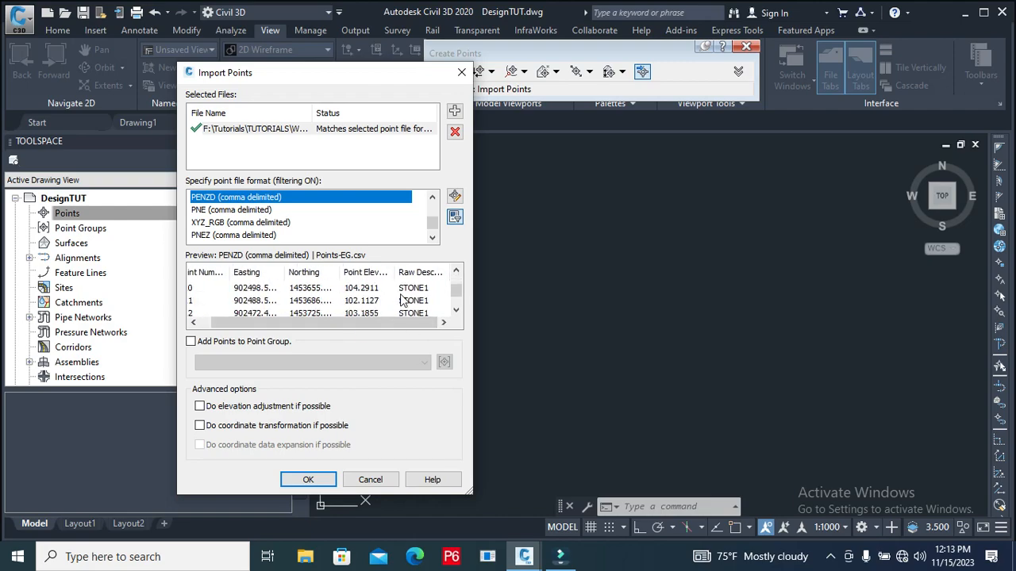
scroll(401, 300, up, 3)
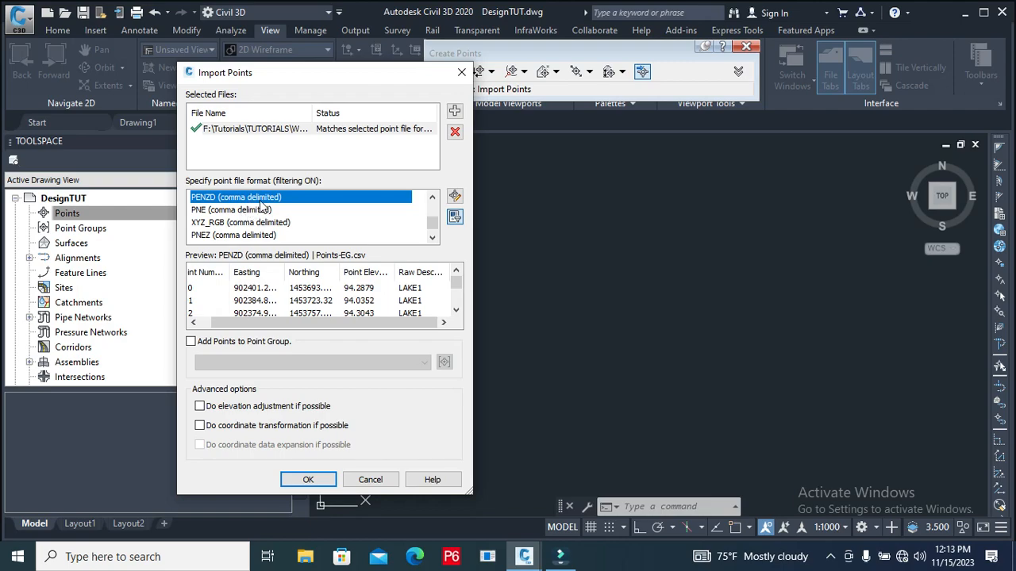
Try the PNEZD (comma delimited) format for comparison and return the point file format to PENZD (comma delimited)
scroll(268, 209, down, 1)
click(258, 235)
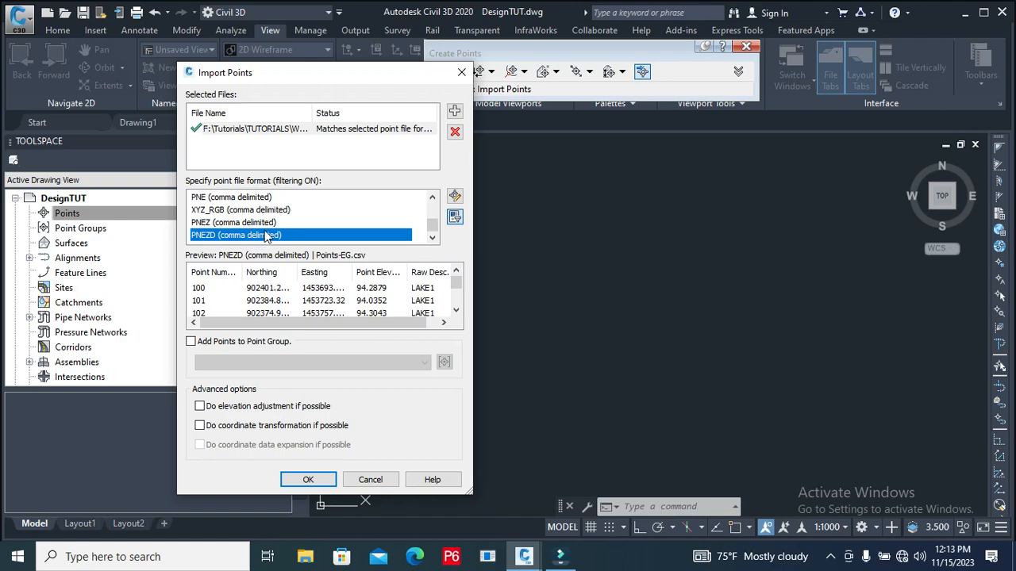
scroll(264, 235, up, 2)
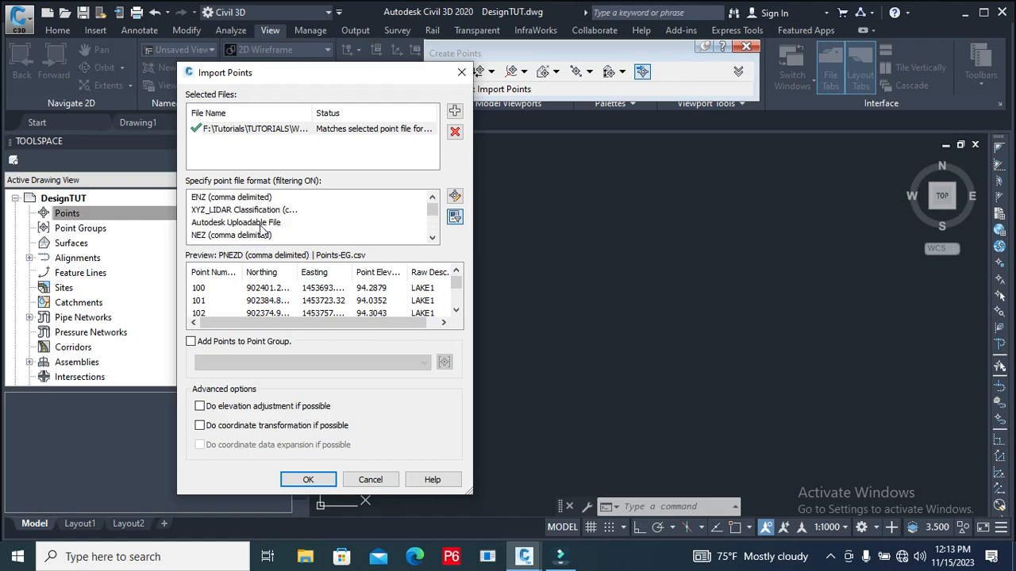
scroll(262, 230, down, 1)
click(245, 237)
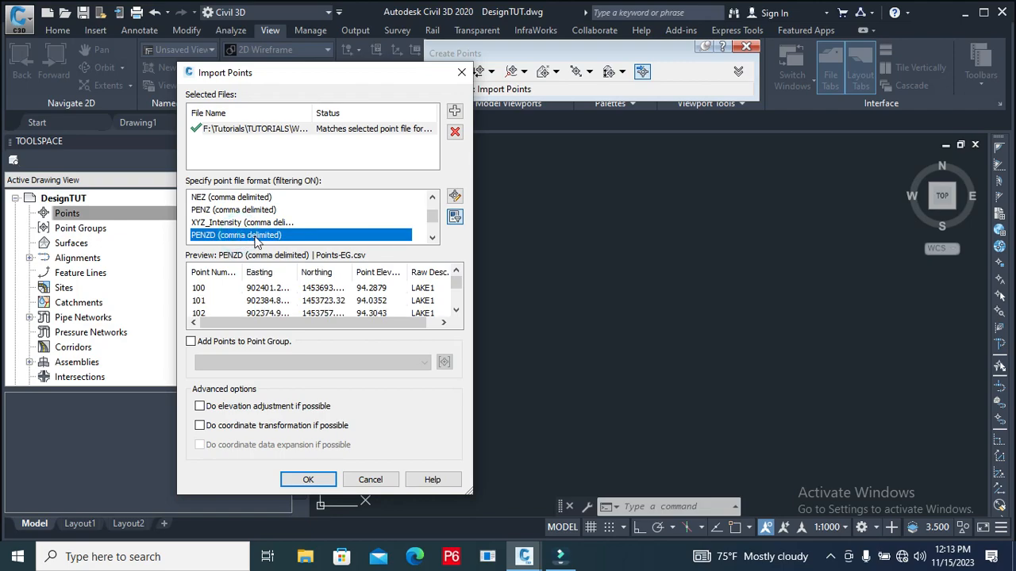
Assign the incoming points to a new point group named EG-1 and import them into the drawing
click(192, 342)
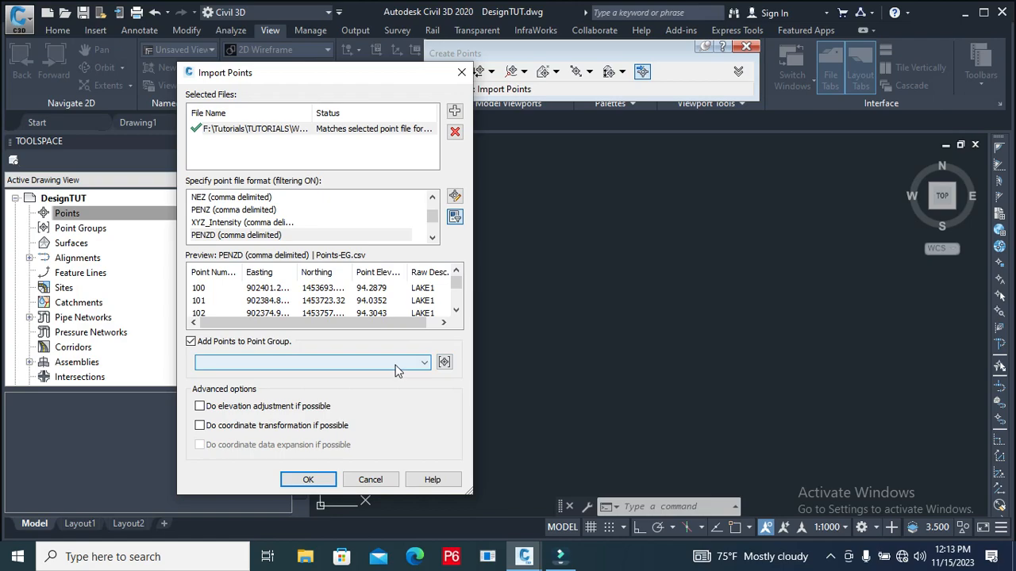
click(444, 362)
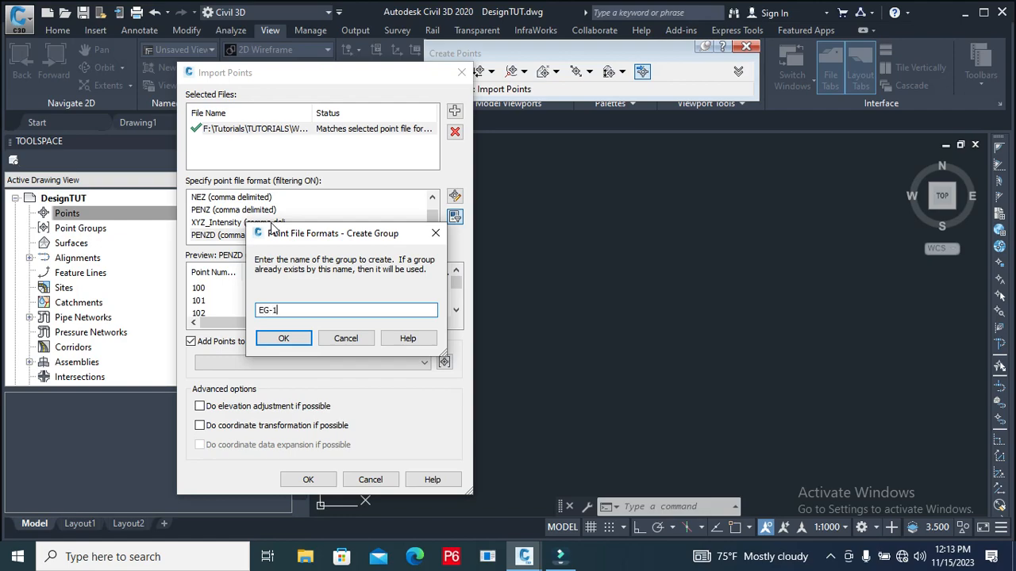
click(287, 339)
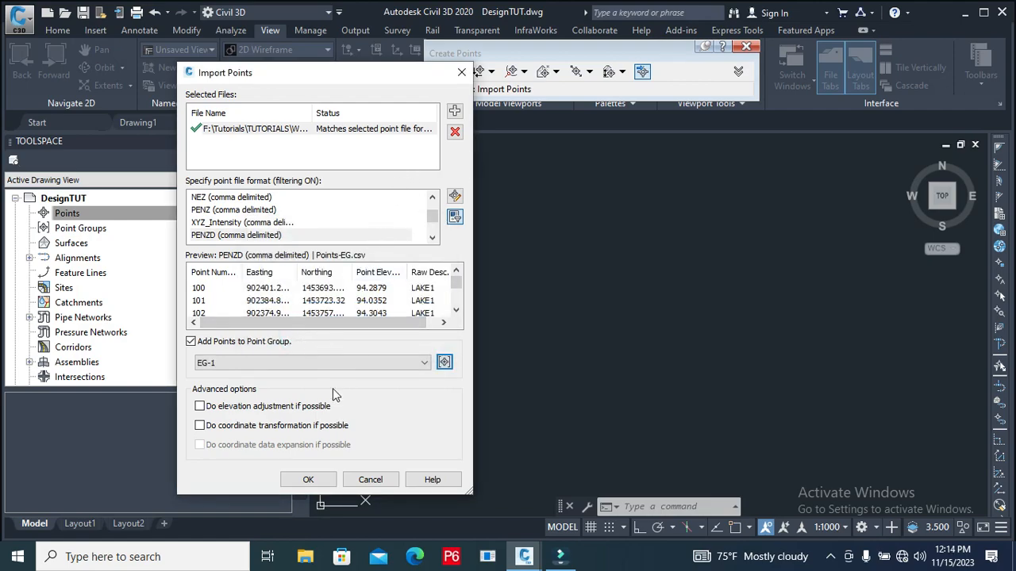
click(306, 480)
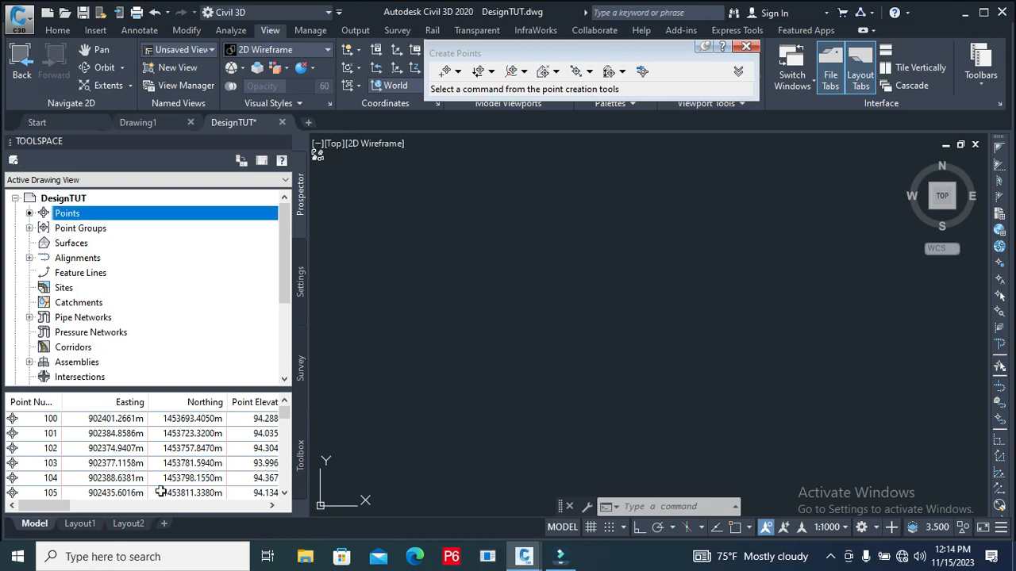
Zoom to point 101 in the drawing and examine the extent of the imported survey points around it
click(128, 435)
right_click(130, 437)
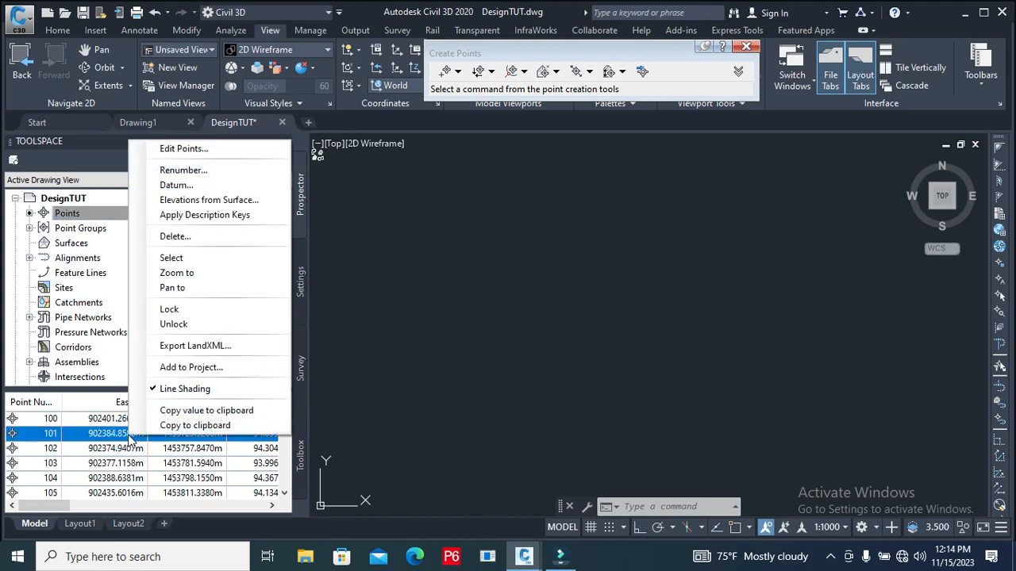
click(212, 279)
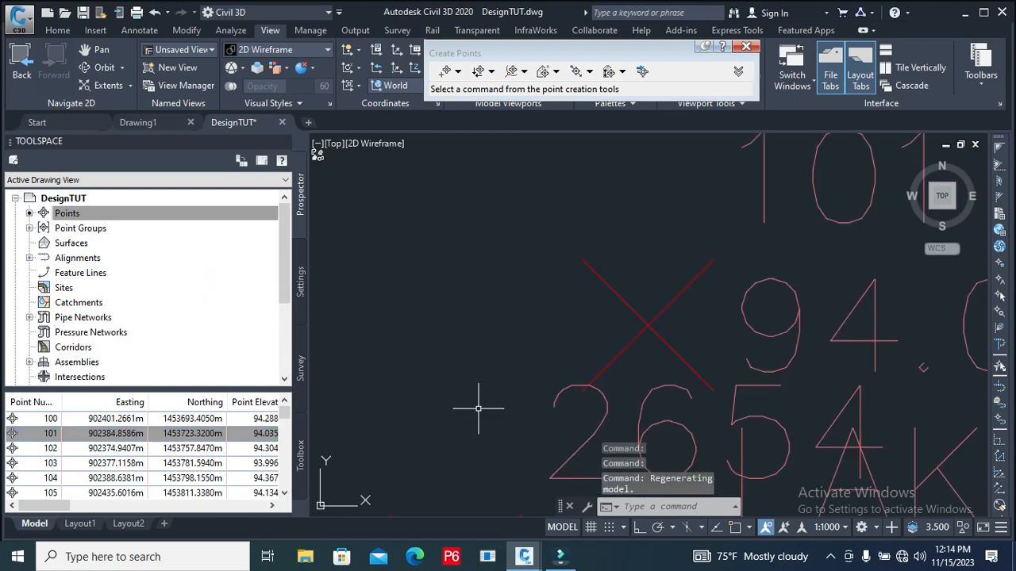
scroll(478, 409, down, 10)
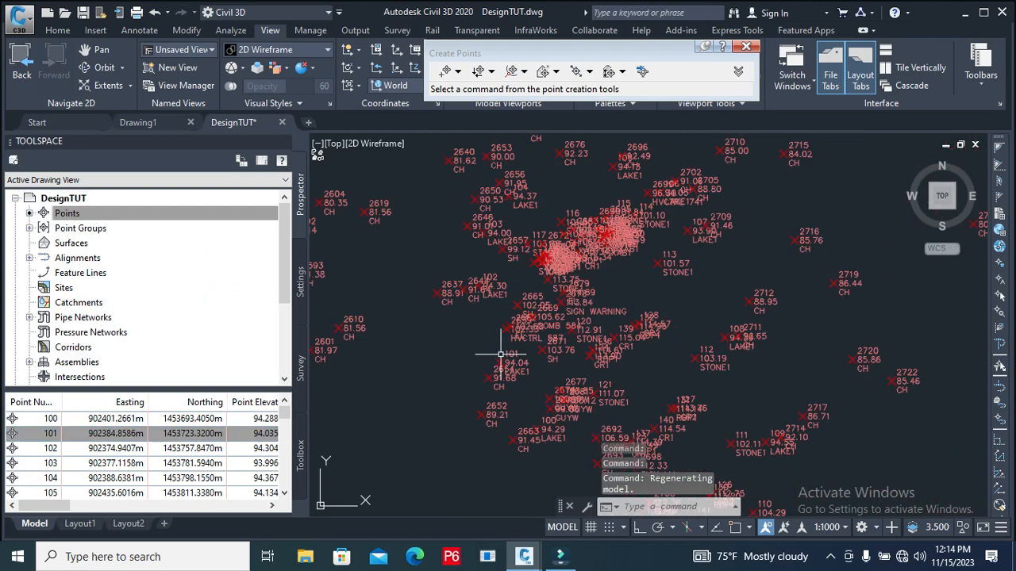
scroll(501, 350, down, 10)
scroll(450, 267, up, 7)
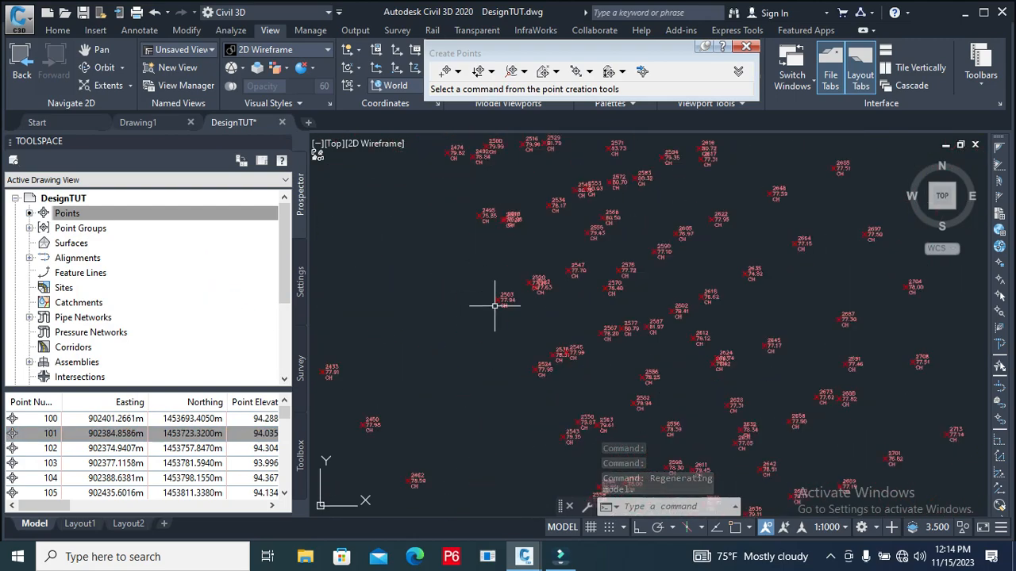
scroll(494, 305, down, 5)
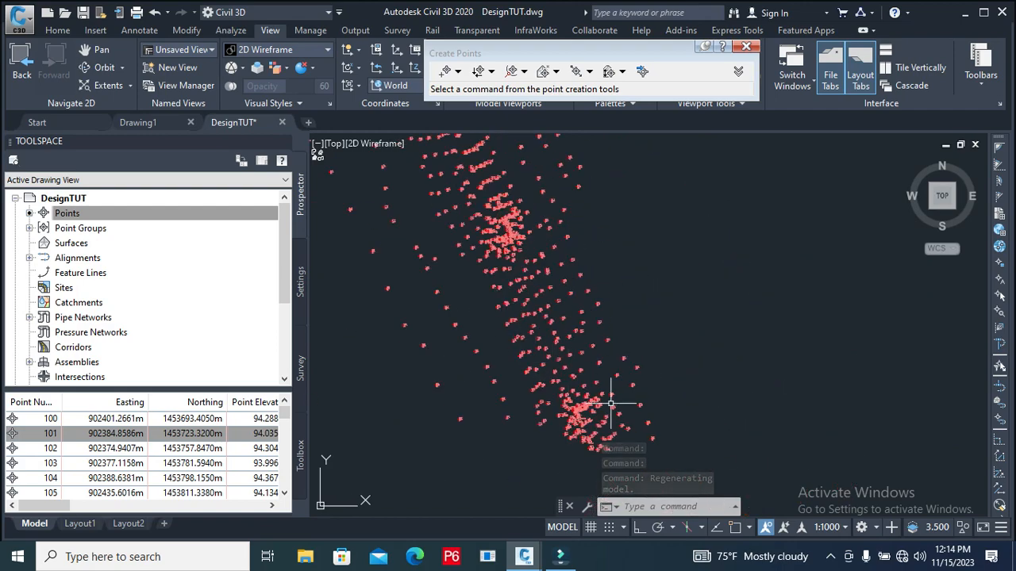
Set the annotation scale to 1:200 and inspect the size of the point labels
click(844, 528)
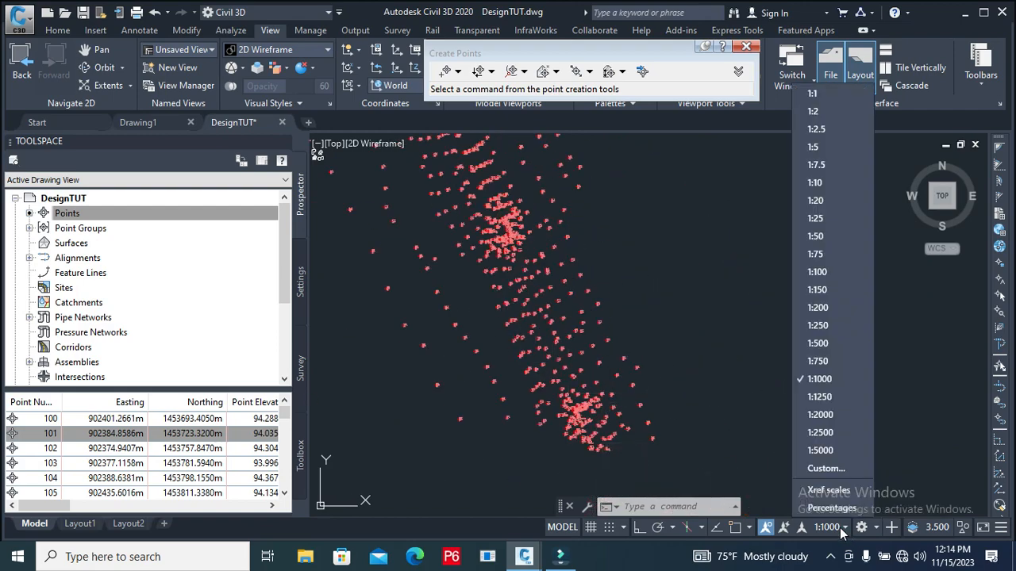
click(823, 312)
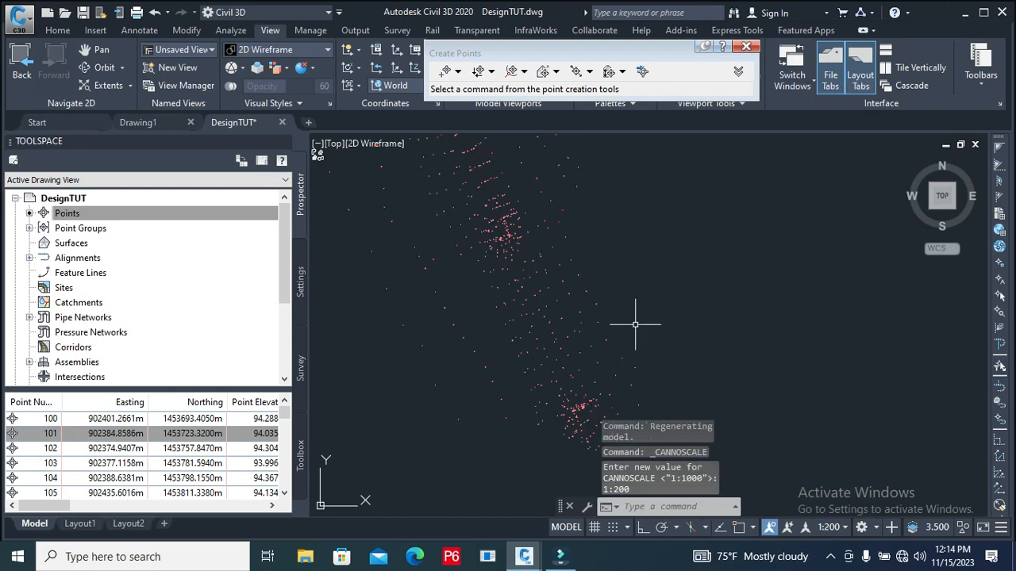
scroll(537, 389, up, 3)
scroll(537, 389, down, 3)
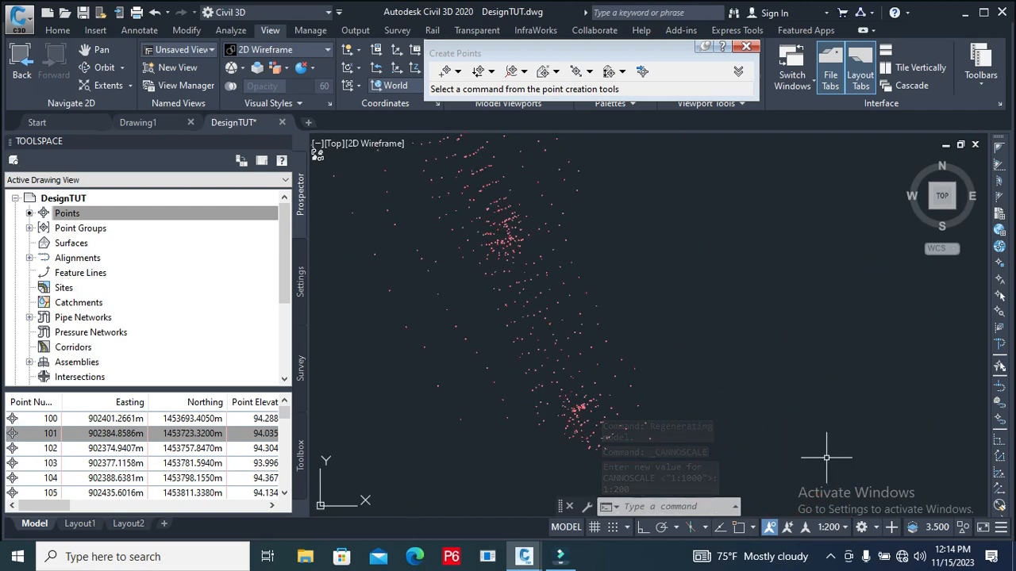
Set the annotation scale to 1:100 and review the whole strip of survey points
click(839, 527)
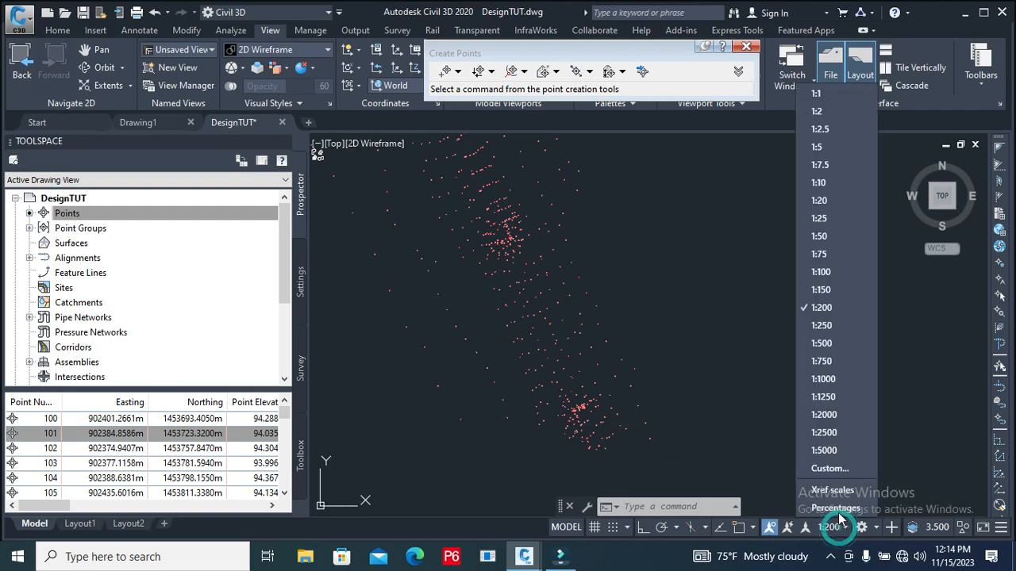
click(835, 306)
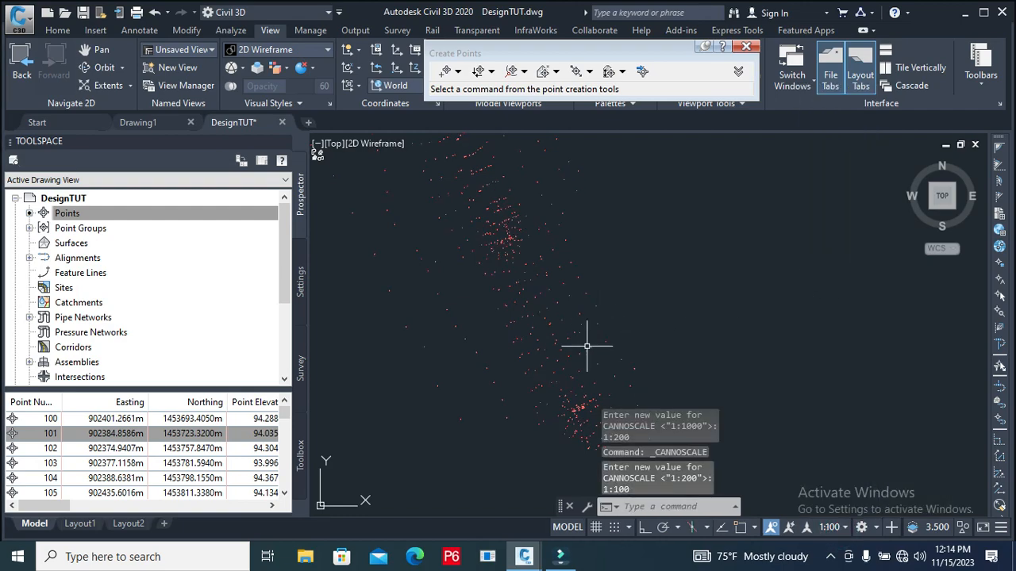
scroll(641, 374, down, 6)
scroll(590, 255, up, 5)
scroll(576, 271, down, 7)
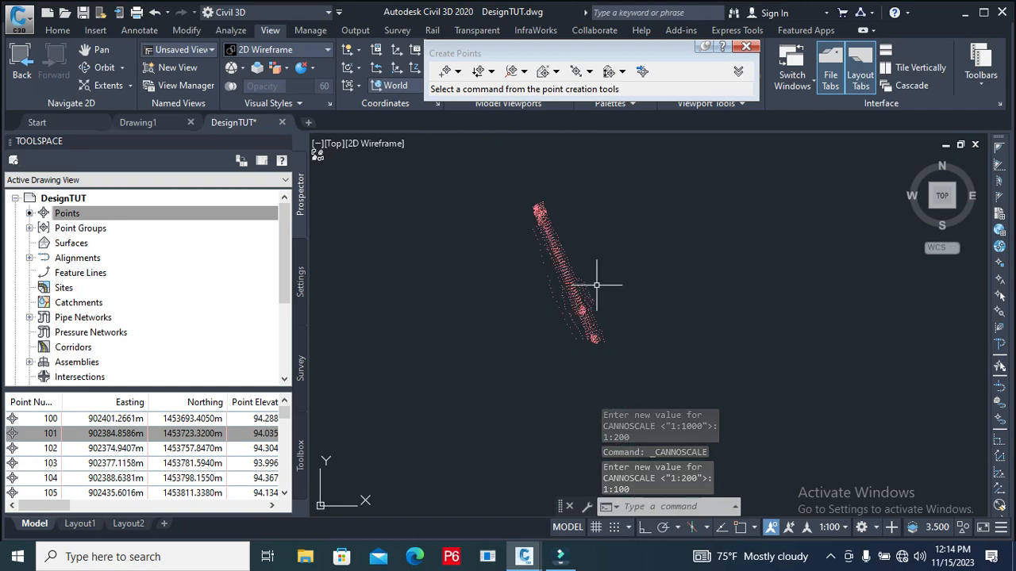
Set the annotation scale to 1:1000 and inspect the point labels along the survey strip
scroll(597, 284, up, 4)
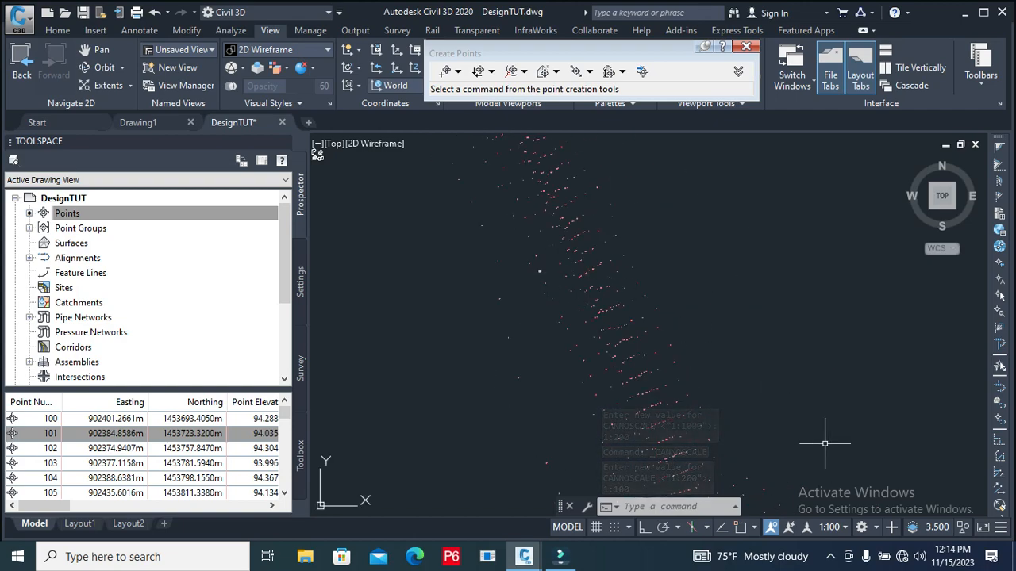
click(832, 528)
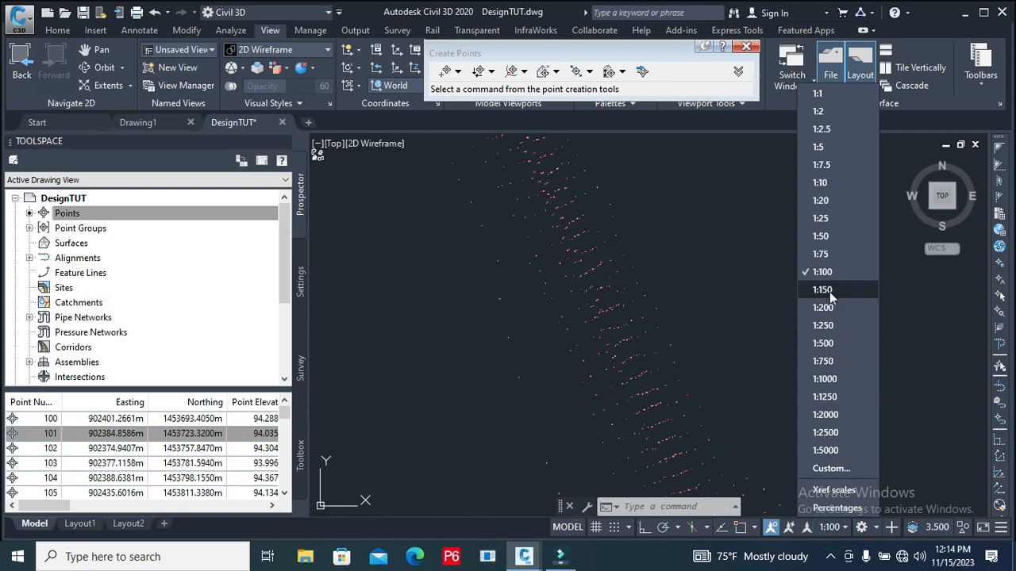
click(825, 381)
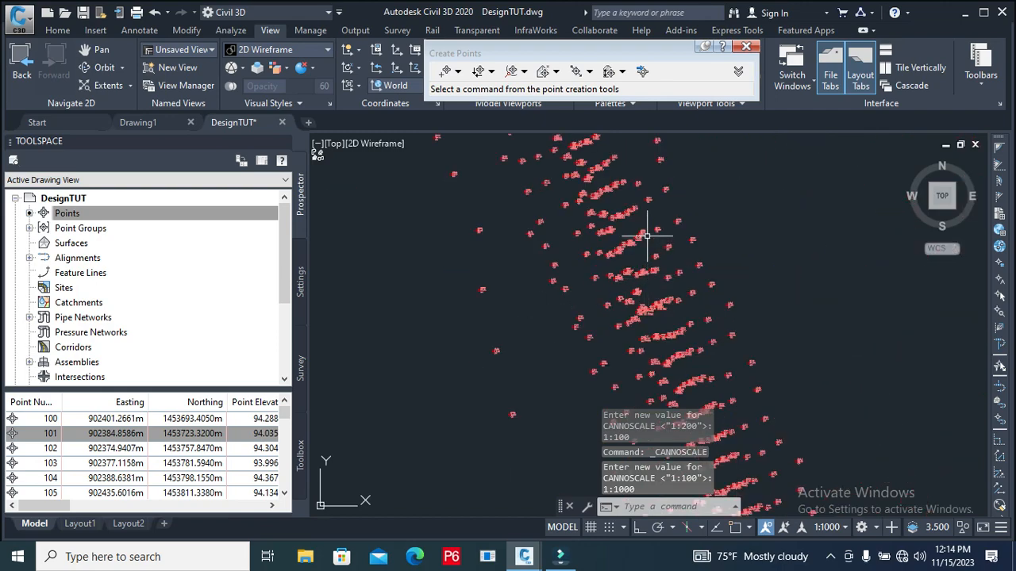
scroll(682, 301, down, 3)
scroll(666, 270, up, 3)
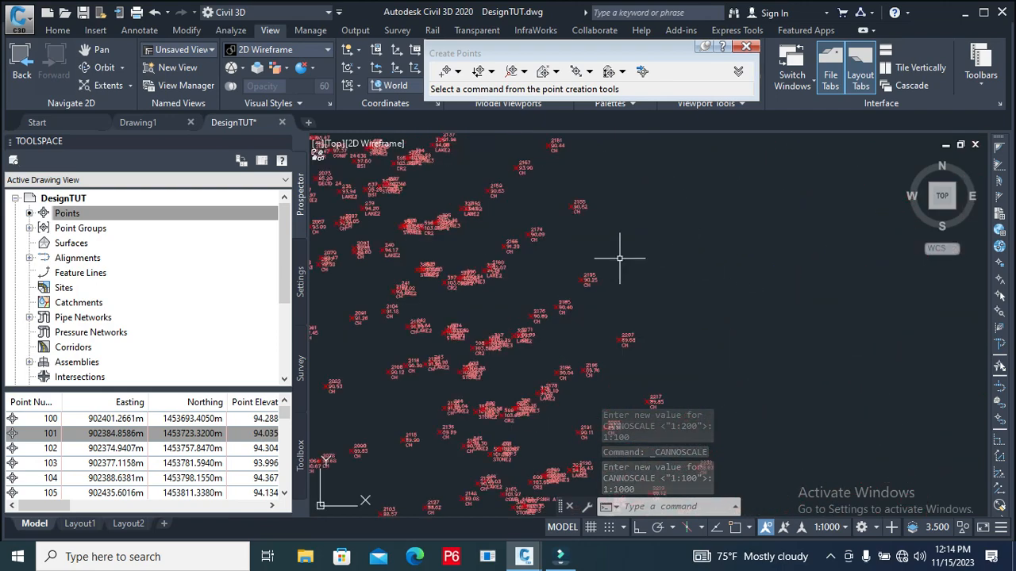
scroll(603, 265, down, 2)
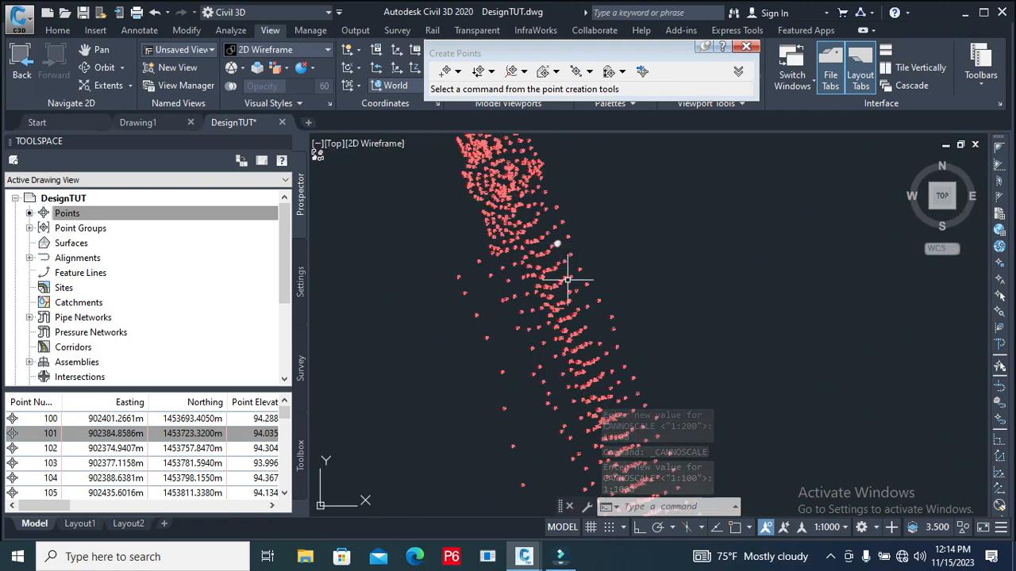
In the properties of point group EG-1, keep the Basic point style and set the point label style to <none>
click(30, 228)
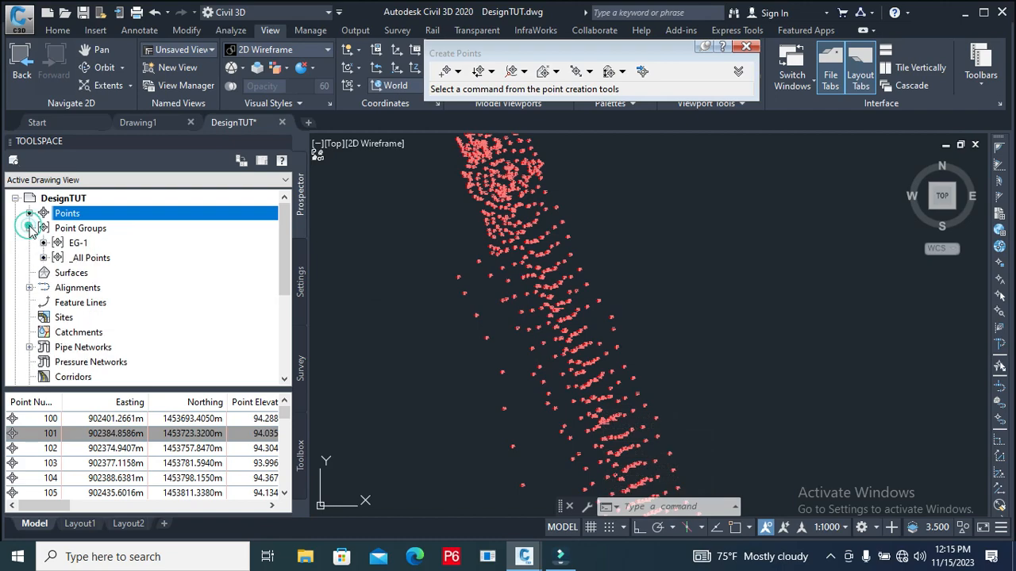
right_click(80, 244)
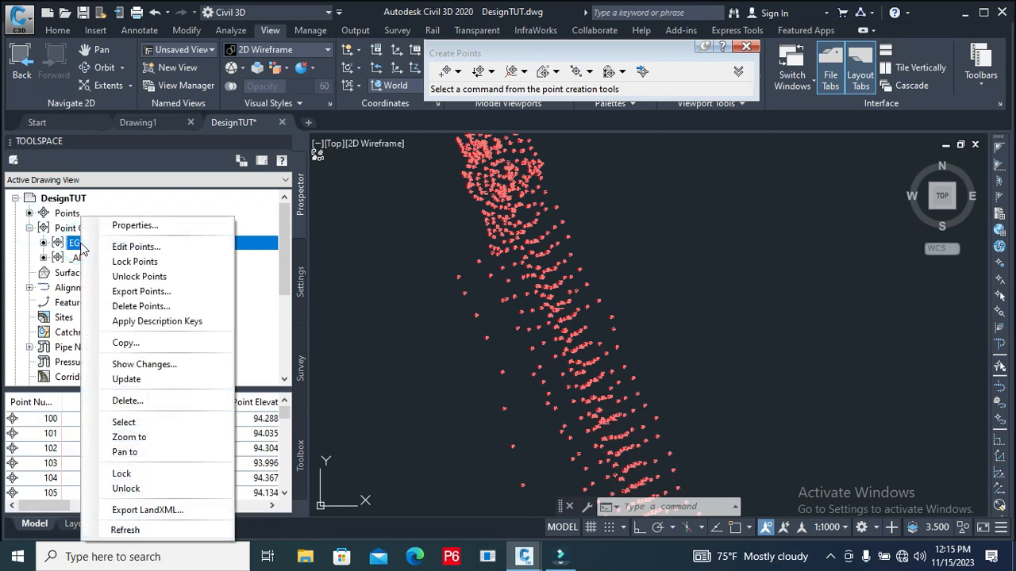
click(141, 227)
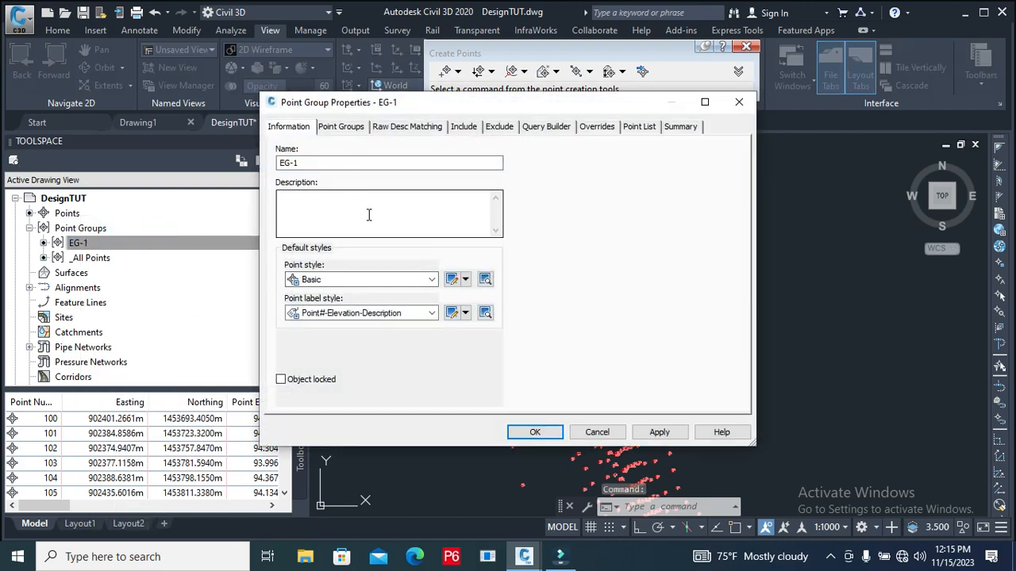
click(341, 127)
click(288, 127)
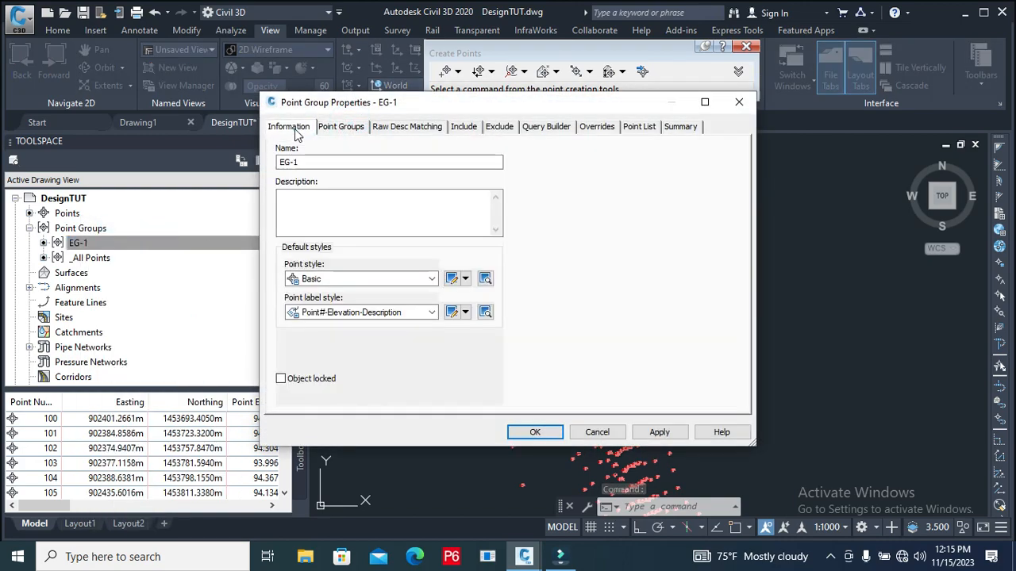
click(432, 279)
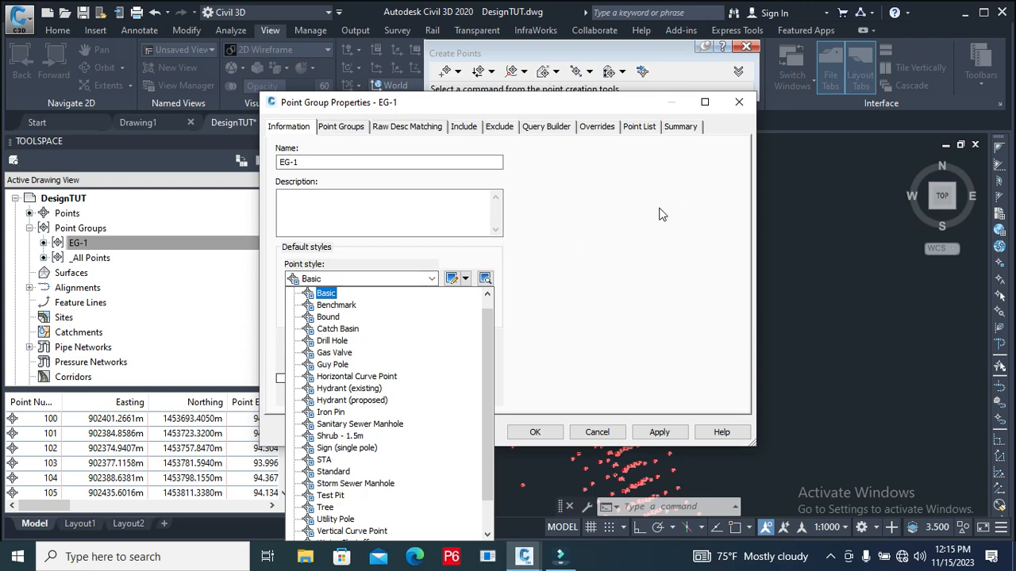
click(386, 292)
click(431, 312)
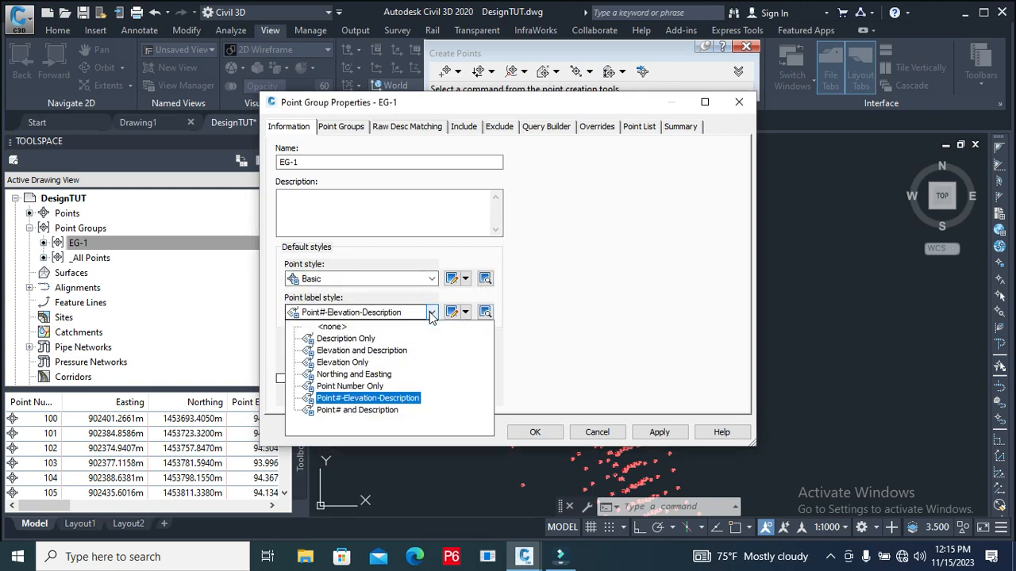
click(332, 327)
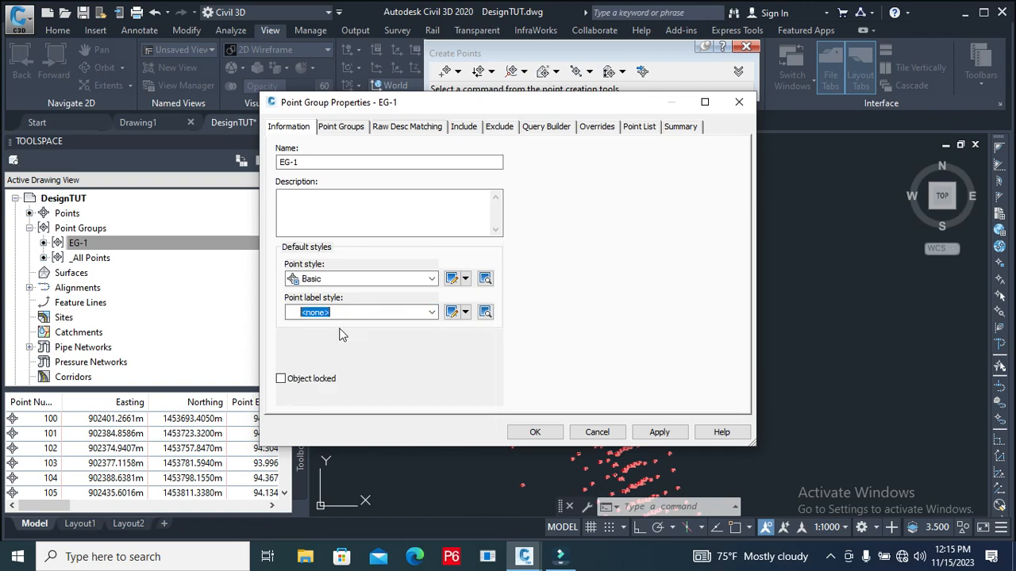
click(535, 432)
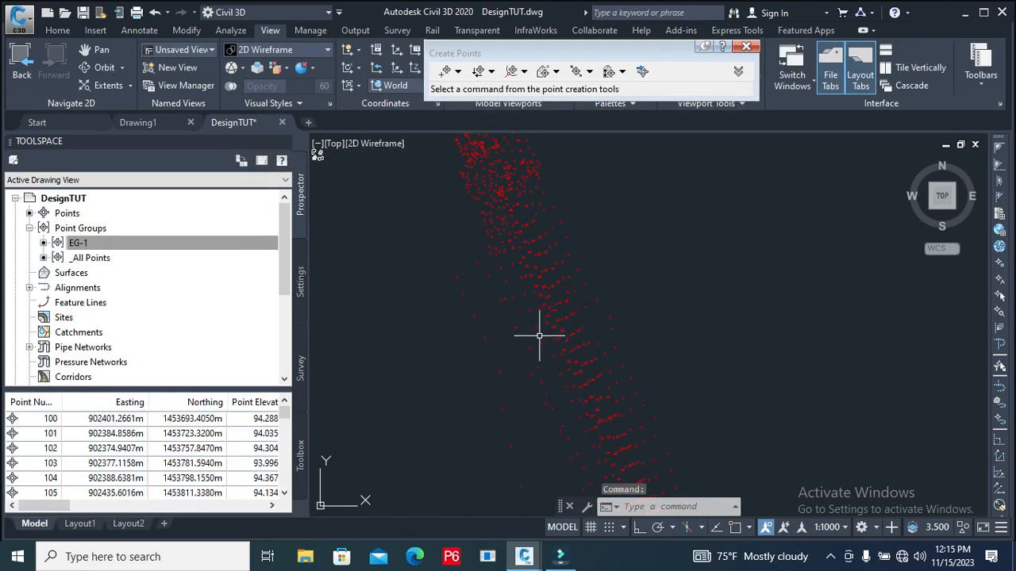
scroll(538, 336, up, 5)
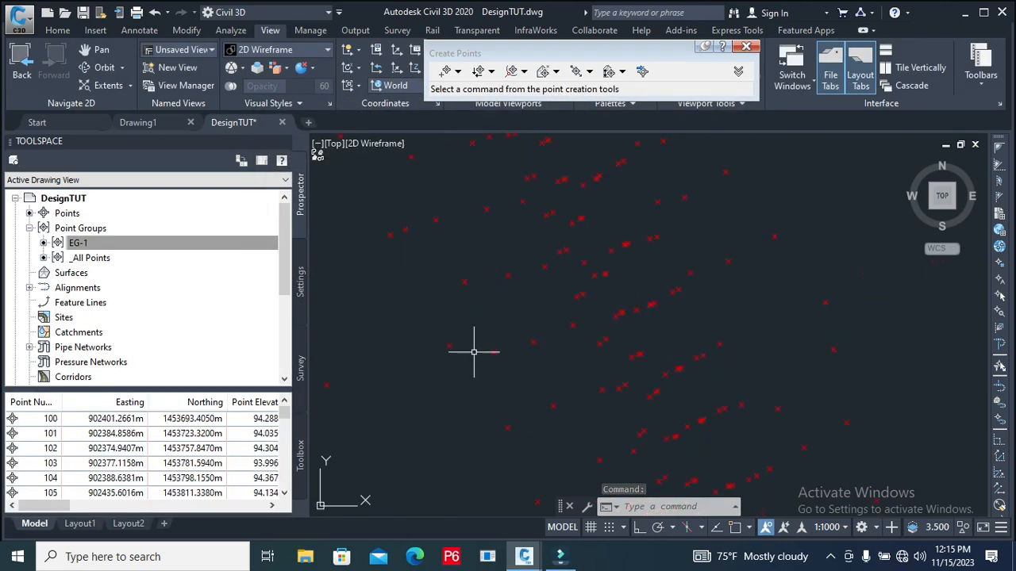
Review the available point label styles in the EG-1 point group properties and keep <none> selected
right_click(113, 249)
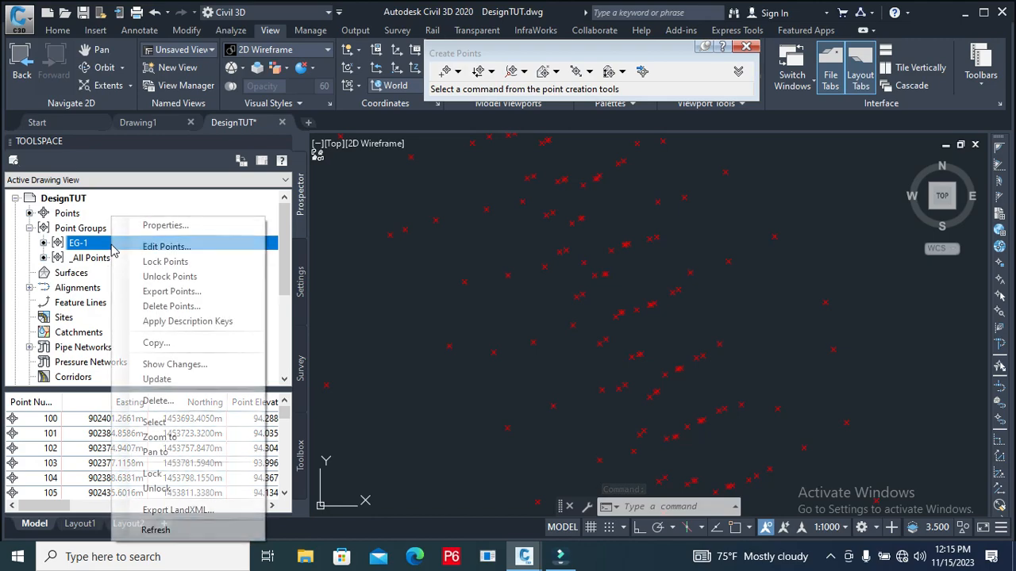
click(165, 225)
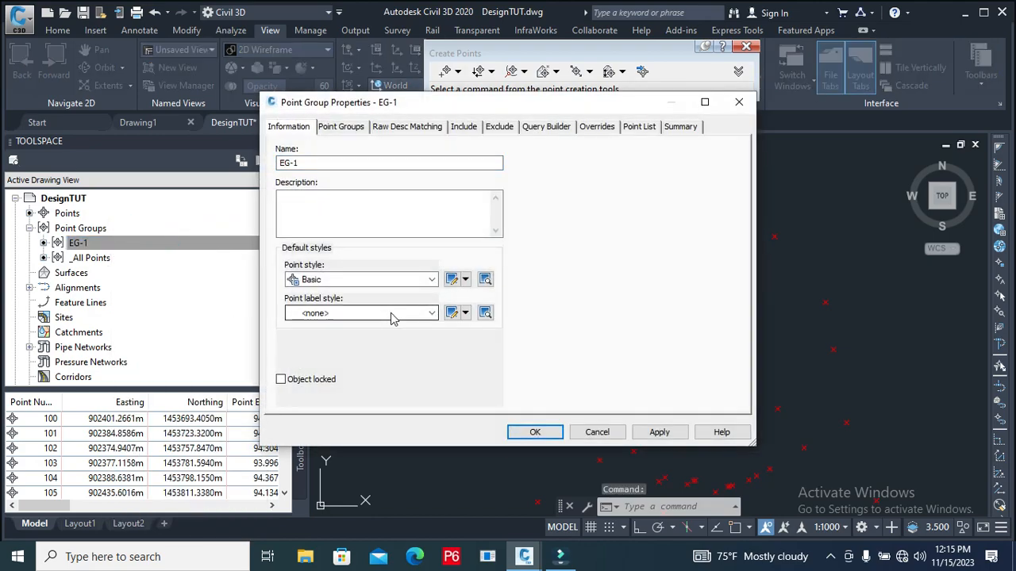
click(387, 313)
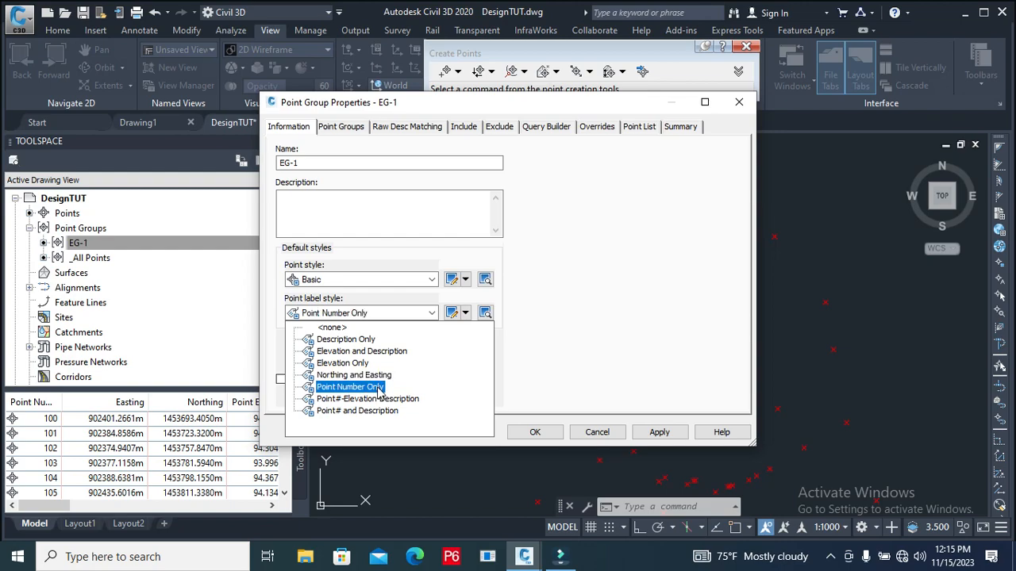
click(332, 327)
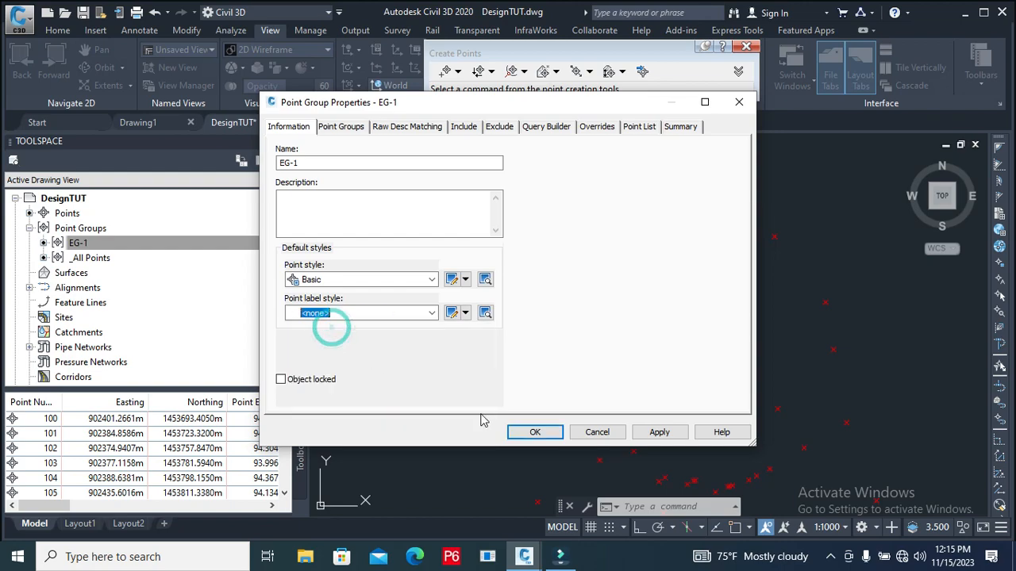
click(534, 432)
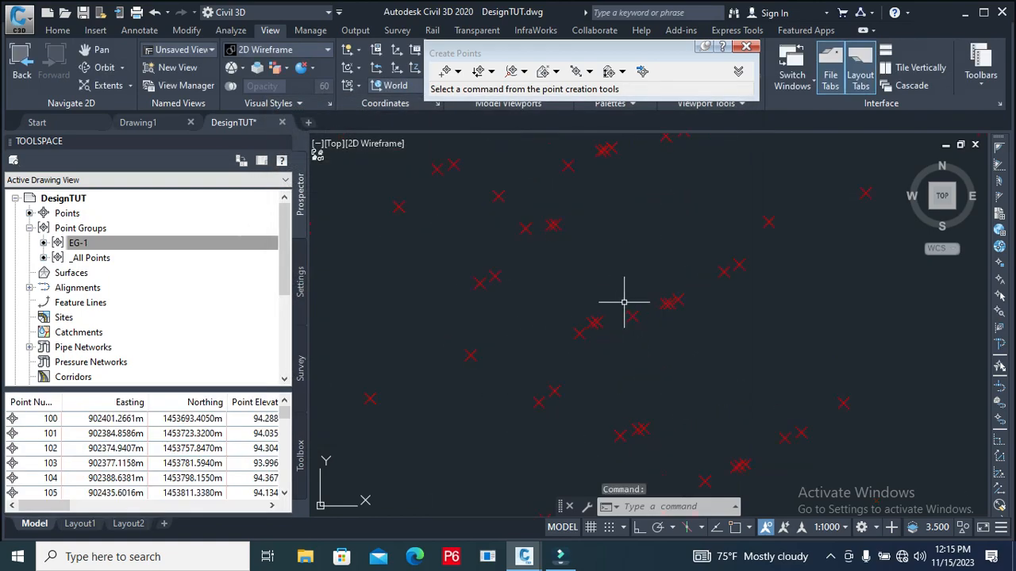
Examine the unlabelled EG-1 points along the whole survey strip, checking their distribution and the dense clusters
scroll(627, 300, down, 6)
scroll(645, 306, up, 3)
scroll(644, 310, down, 3)
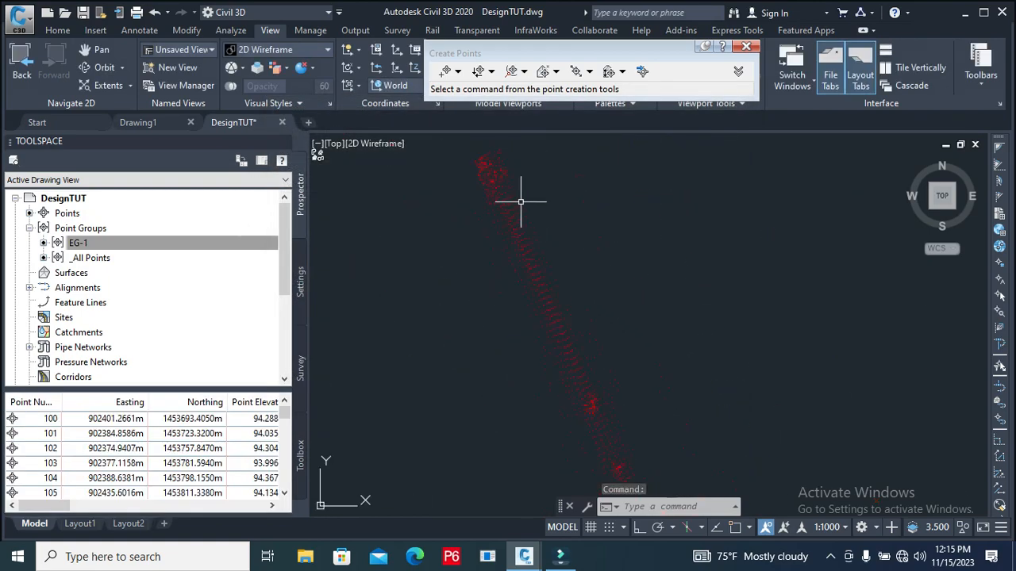
scroll(595, 355, up, 2)
scroll(607, 329, down, 4)
scroll(615, 424, up, 6)
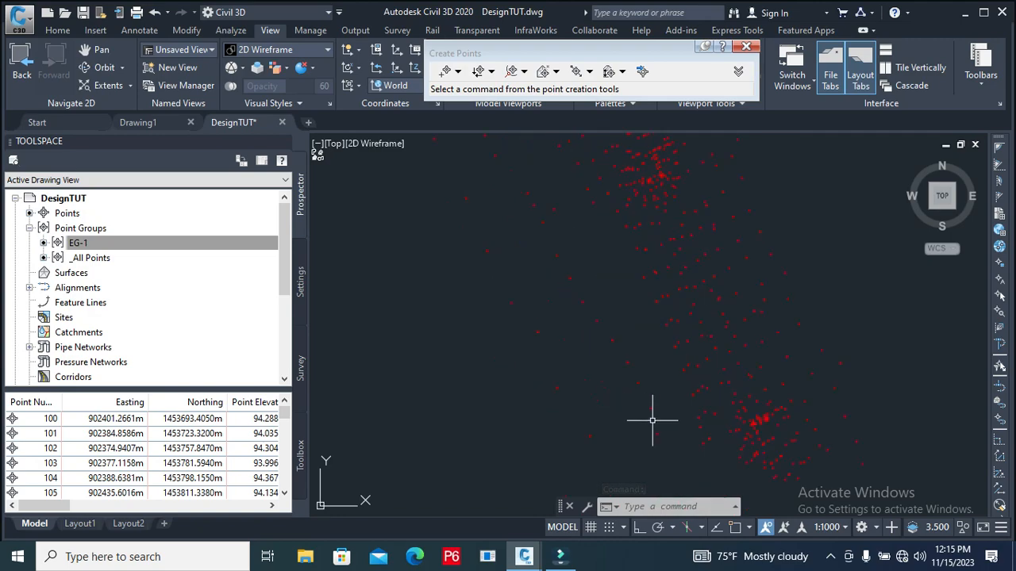
scroll(635, 407, down, 2)
scroll(627, 386, down, 3)
scroll(698, 404, up, 3)
scroll(703, 406, up, 2)
scroll(514, 347, down, 4)
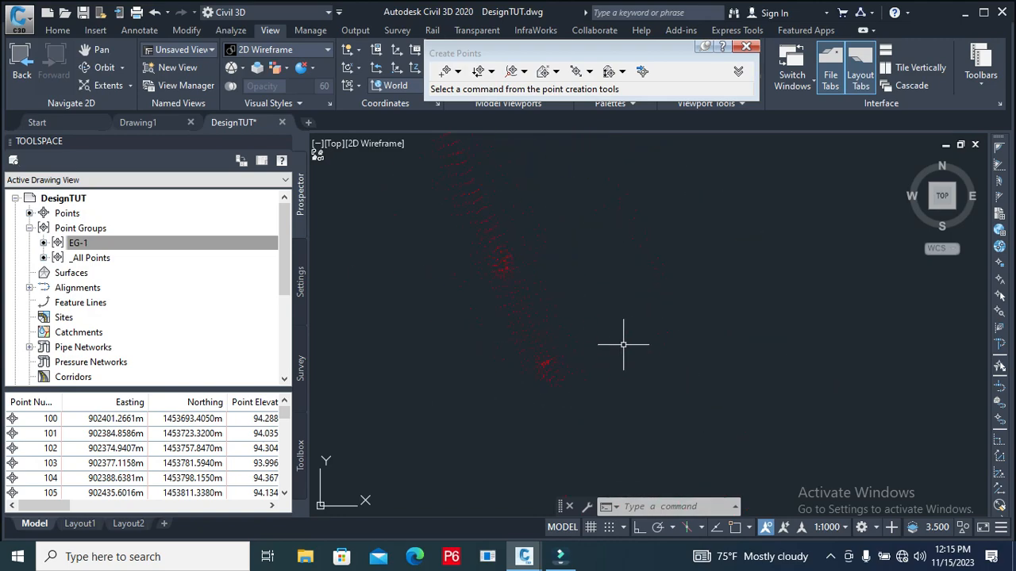
scroll(623, 344, up, 4)
scroll(693, 358, down, 4)
scroll(492, 201, up, 4)
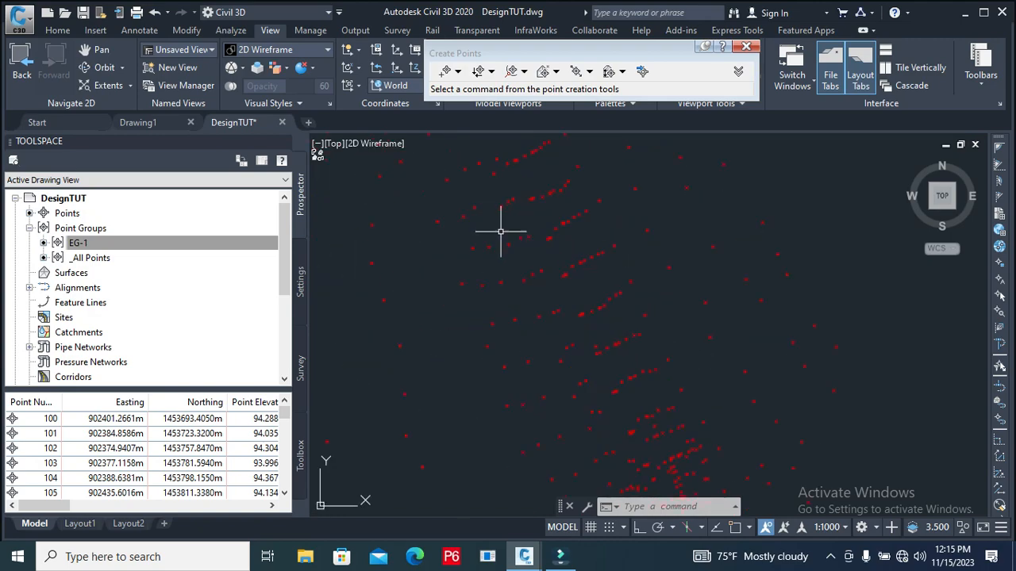
scroll(512, 272, down, 4)
scroll(524, 262, down, 4)
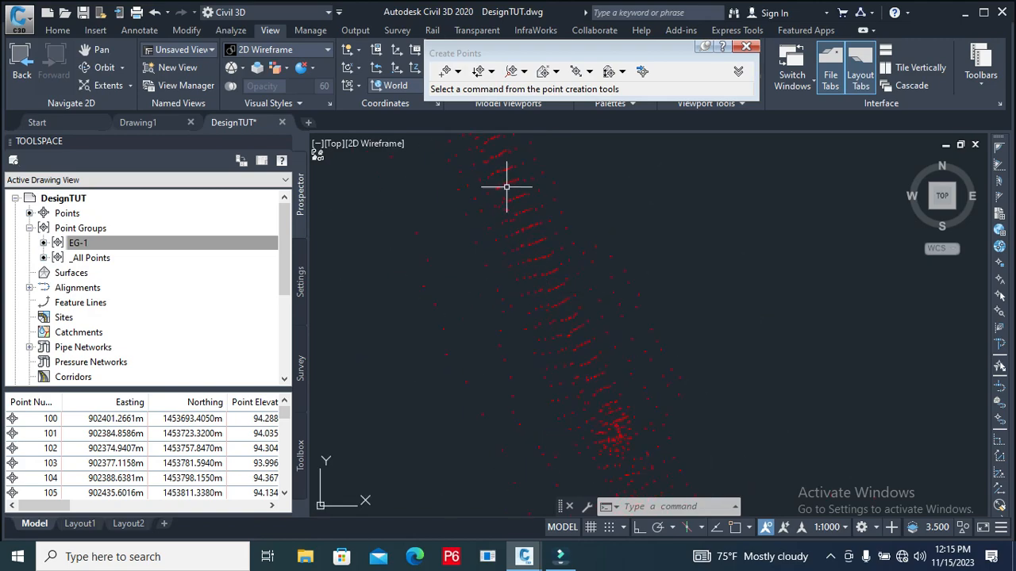
scroll(512, 208, up, 4)
scroll(514, 226, down, 4)
scroll(516, 222, up, 4)
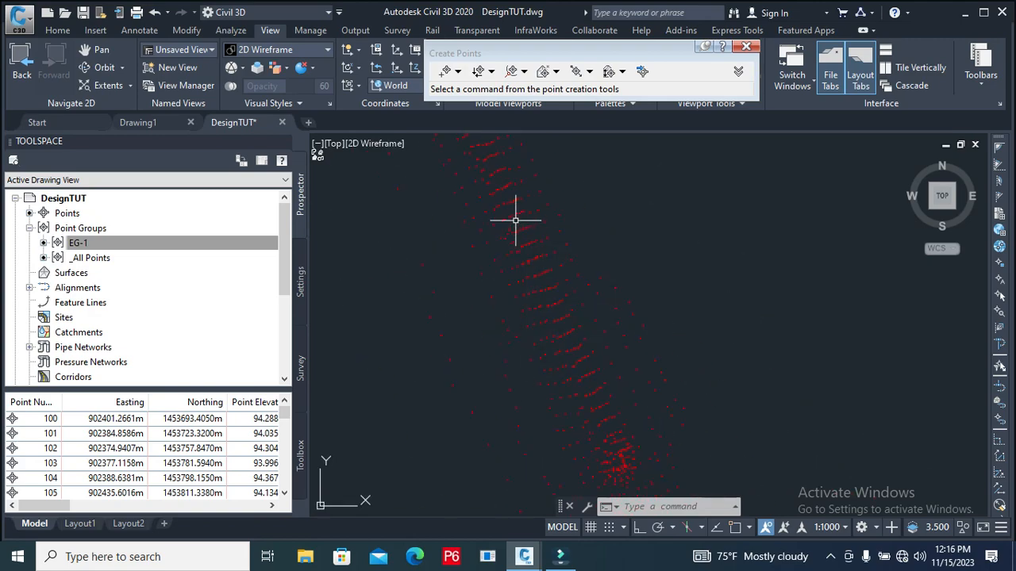